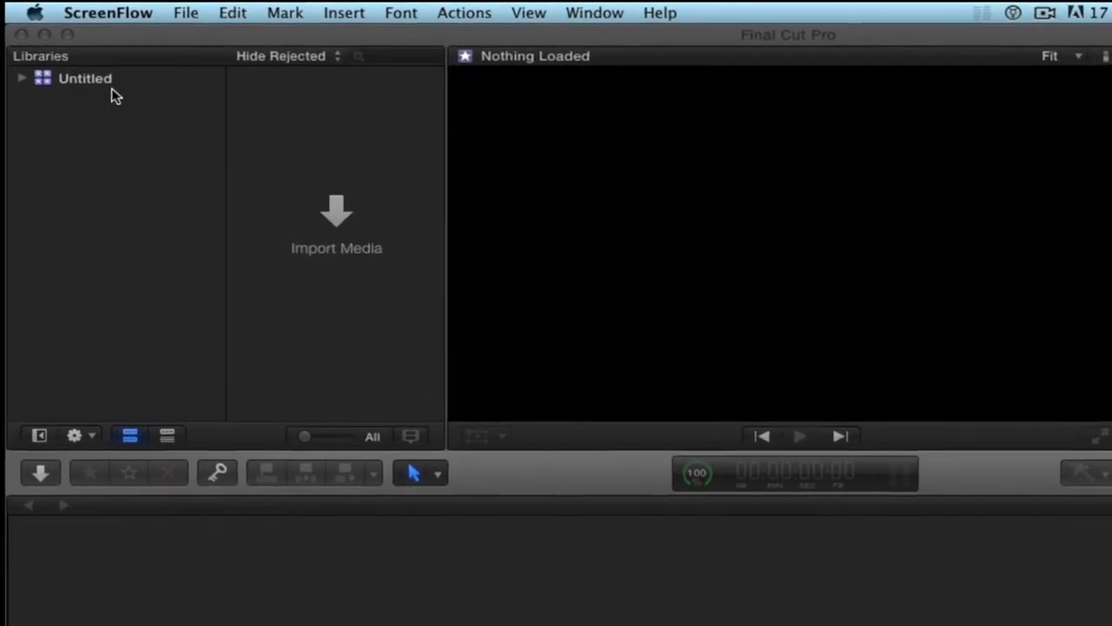
click(21, 79)
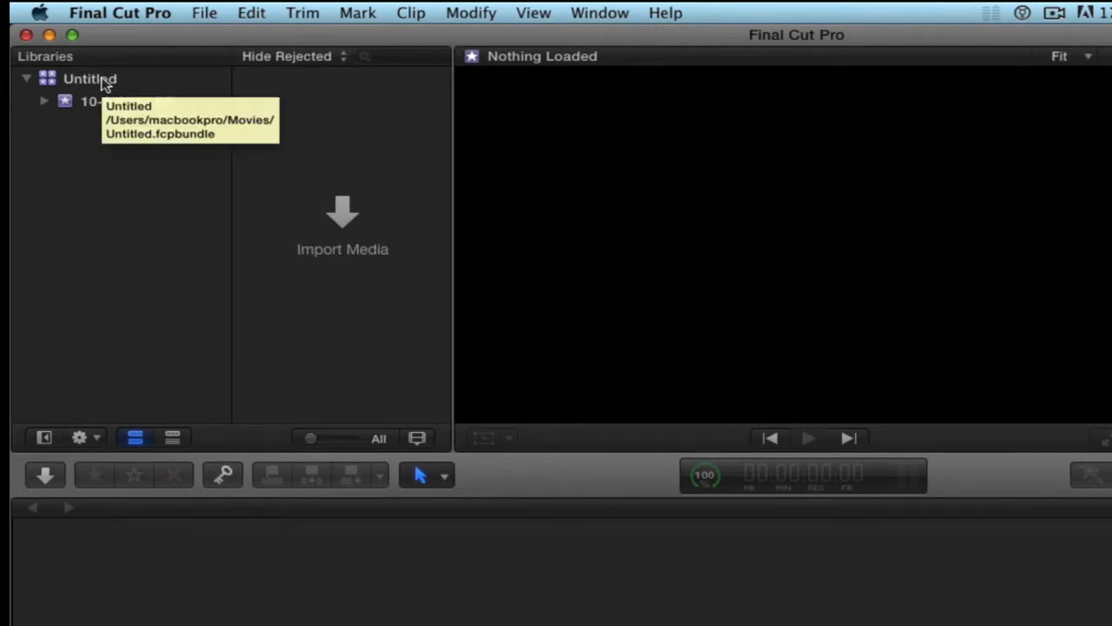
click(203, 12)
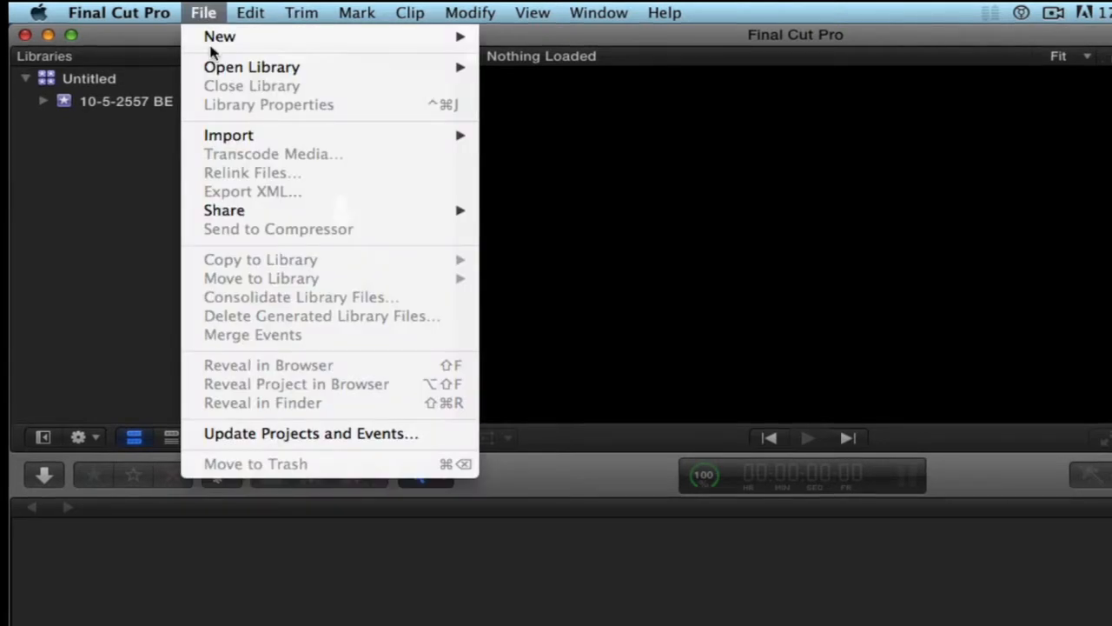
click(333, 435)
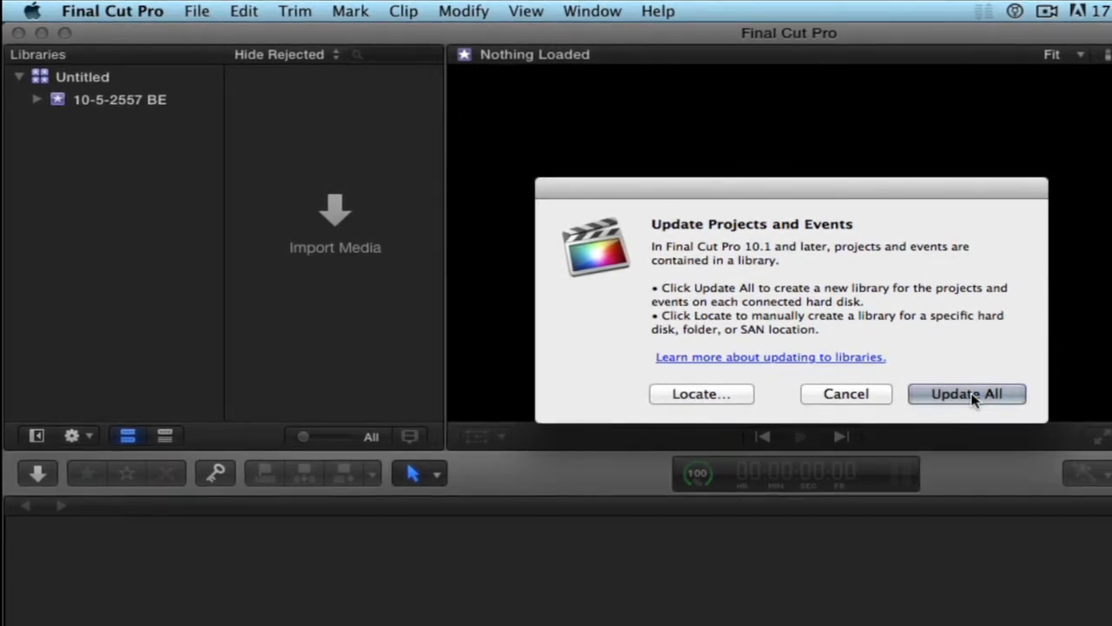
click(695, 394)
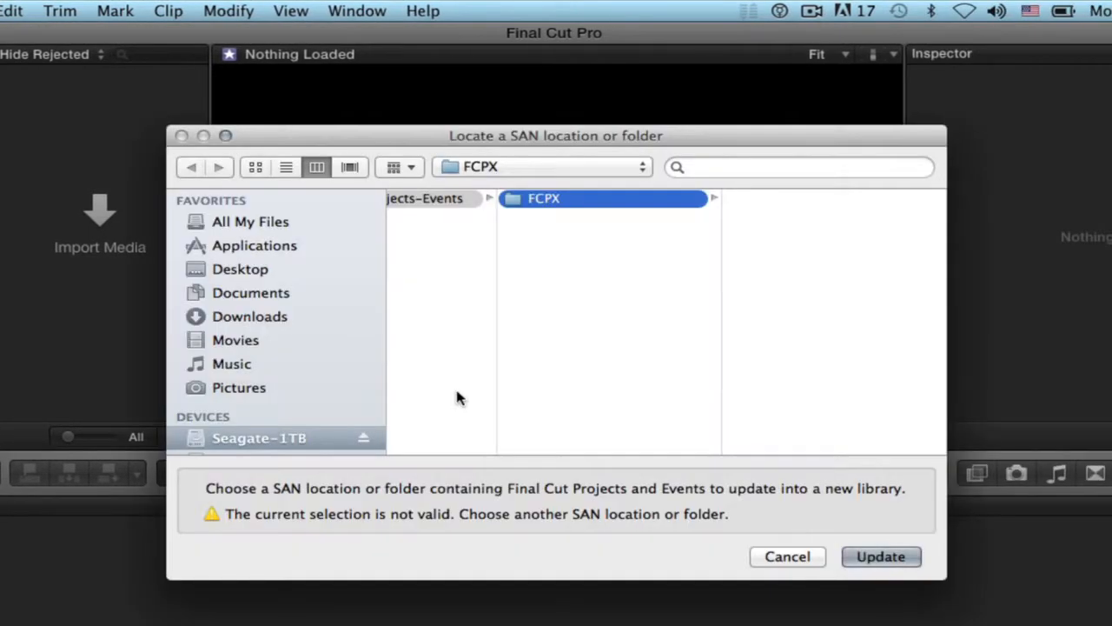
click(231, 341)
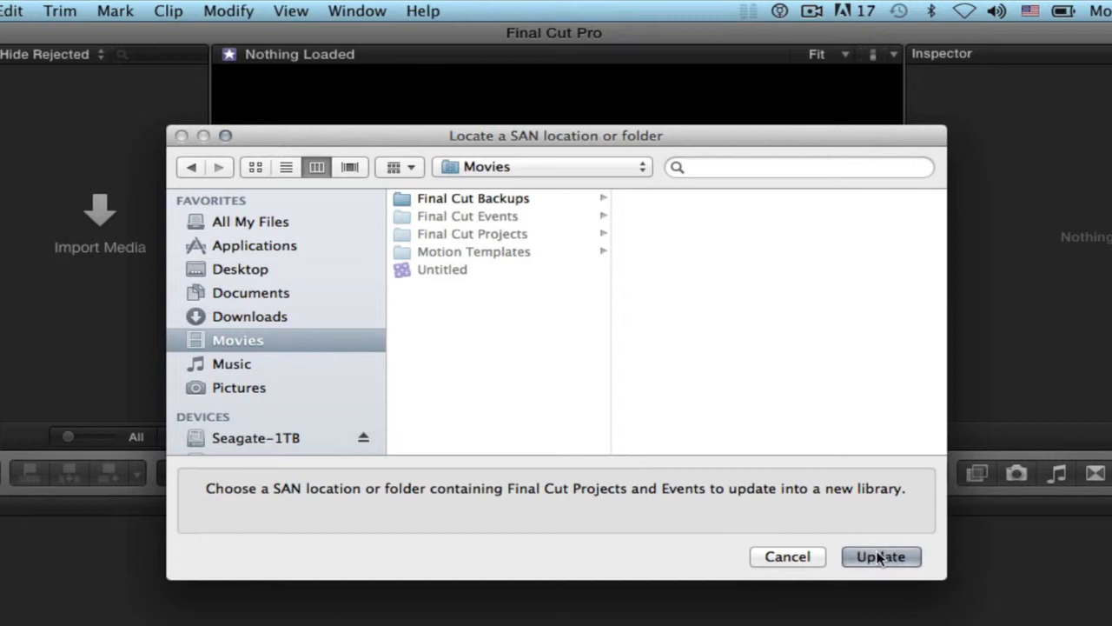
click(788, 557)
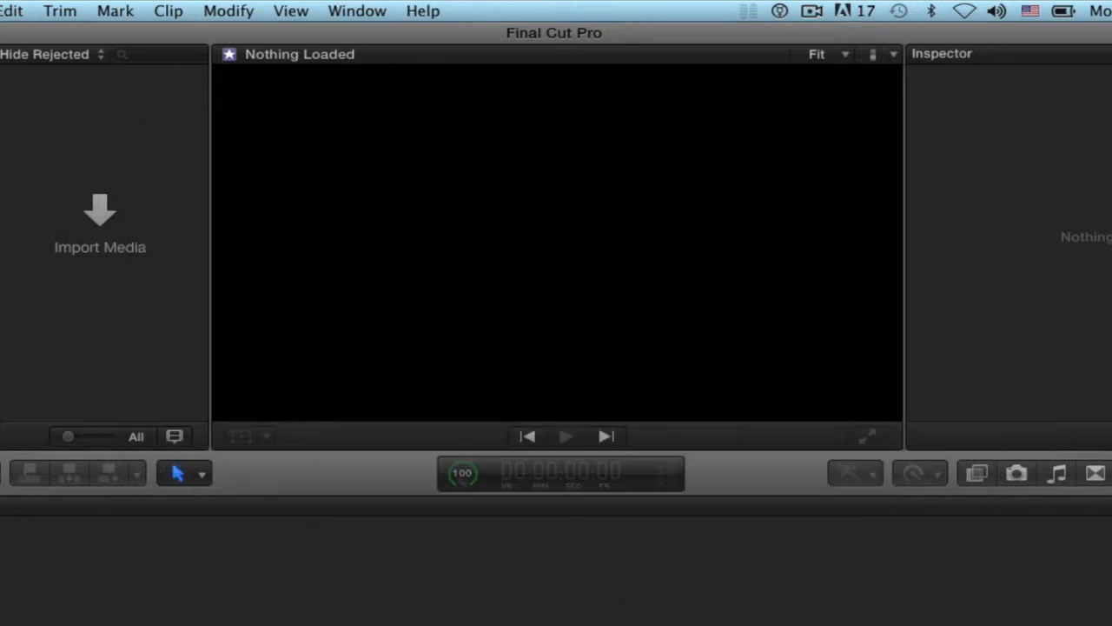
Switch to Finder and examine the contents of the Final Cut Events and Final Cut Projects folders in Movies
click(174, 622)
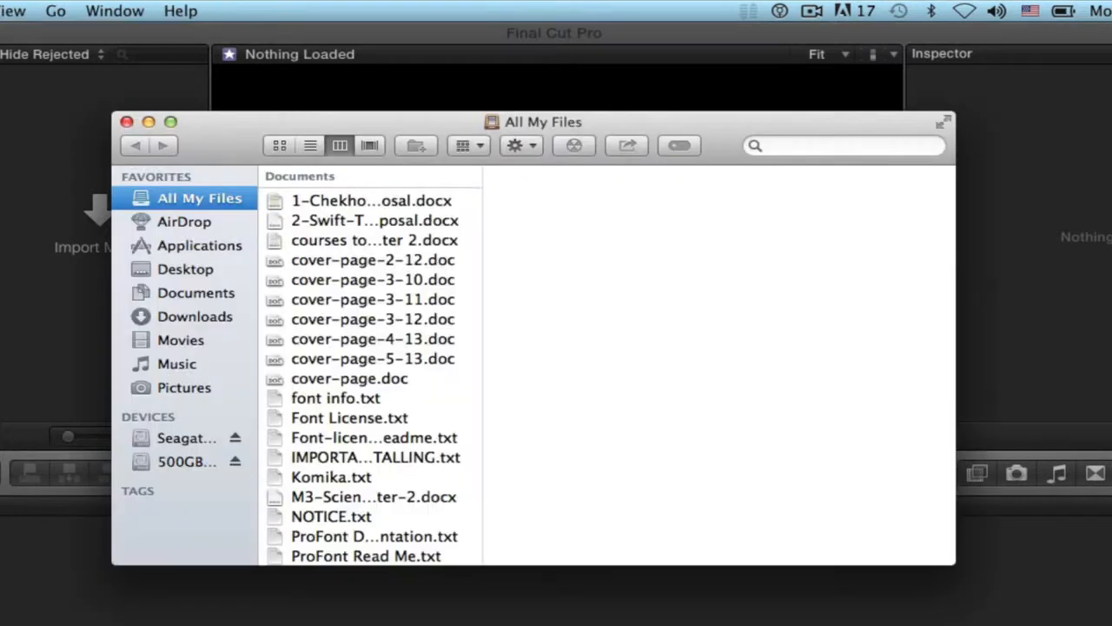
click(193, 341)
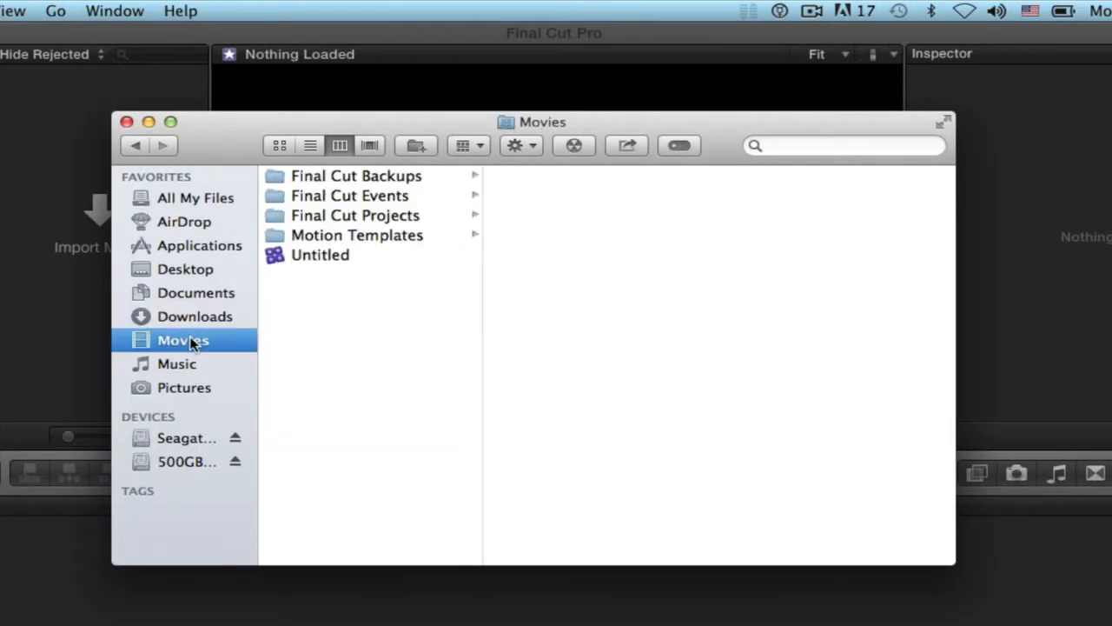
click(365, 194)
click(372, 218)
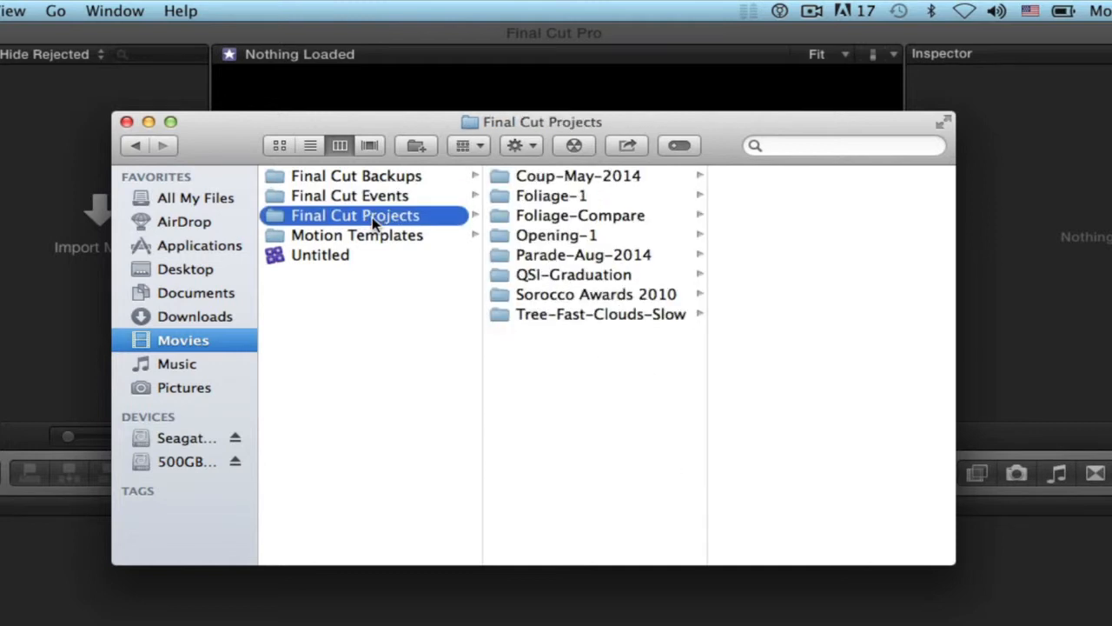
click(367, 194)
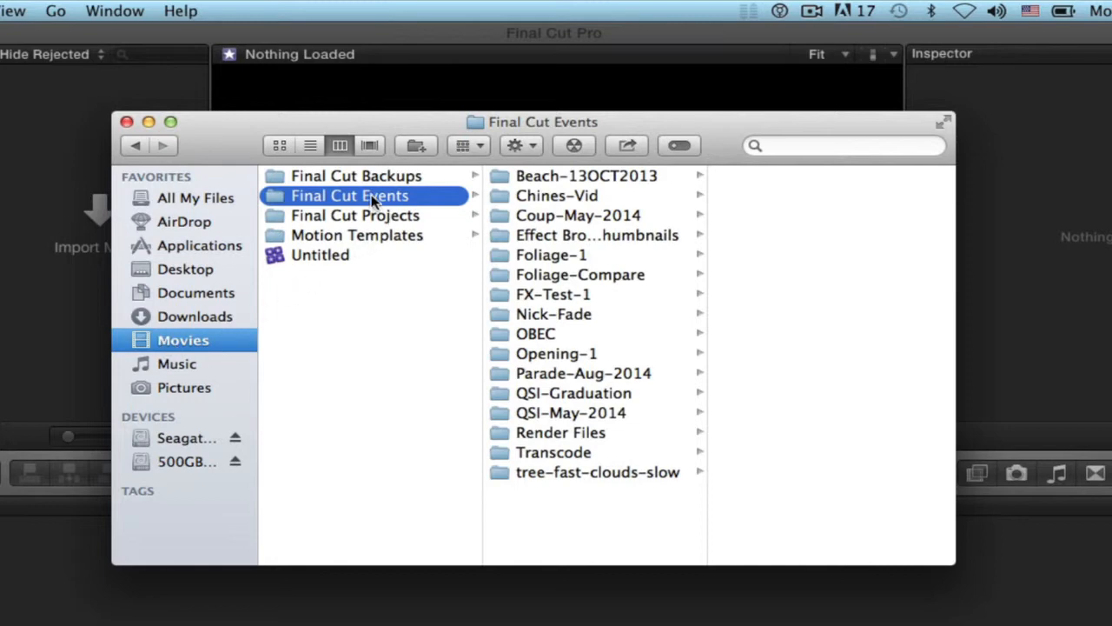
Create a new folder named Old Events directly inside the Movies folder
click(149, 346)
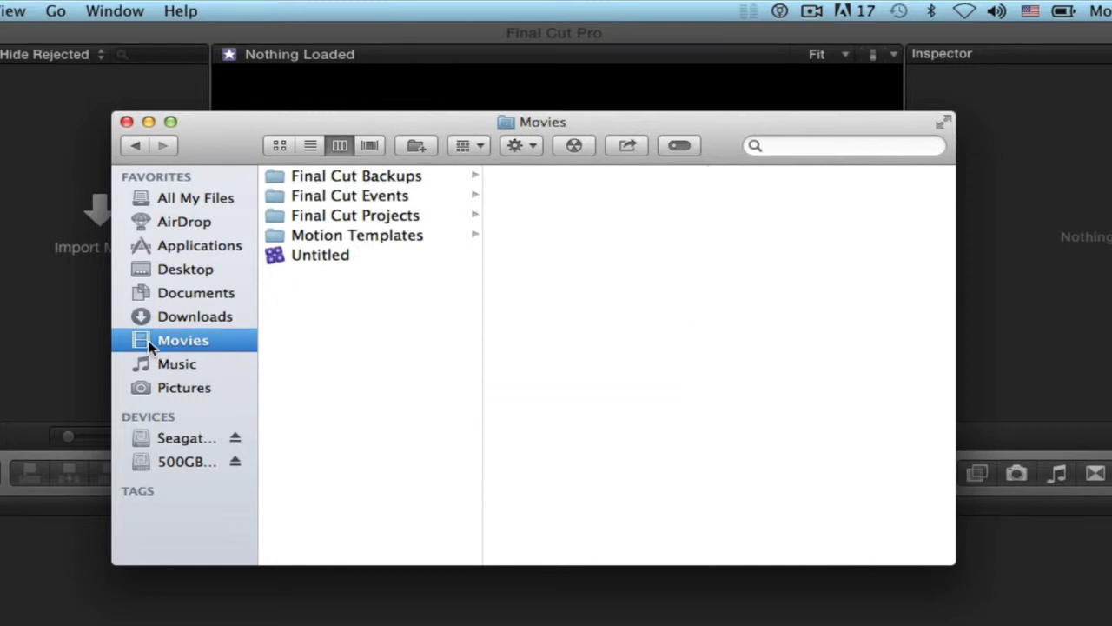
click(416, 145)
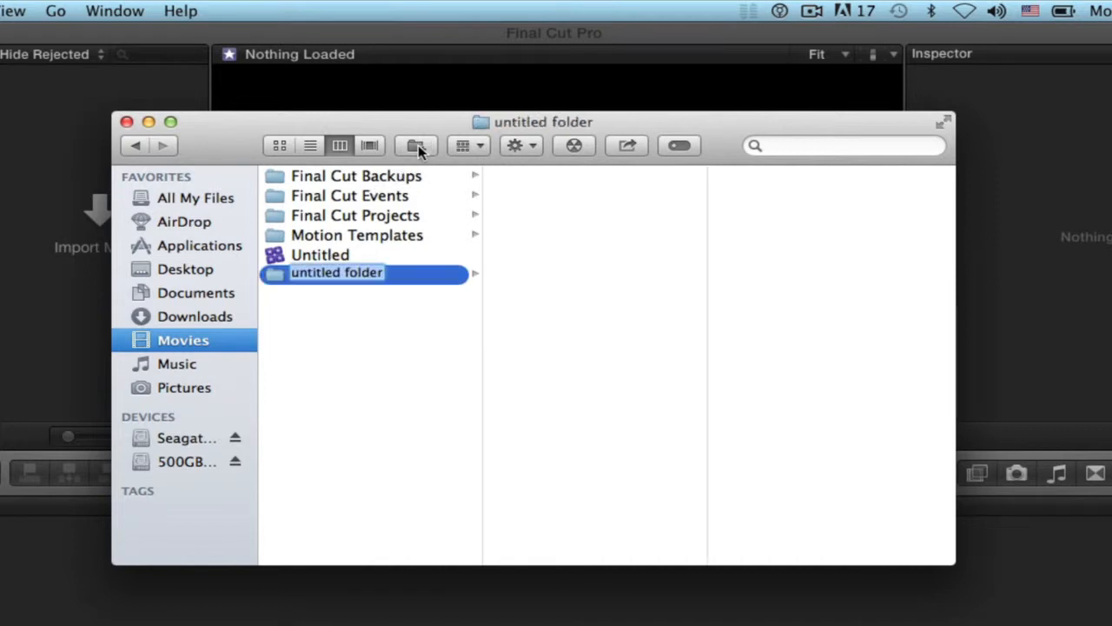
text(Old Events)
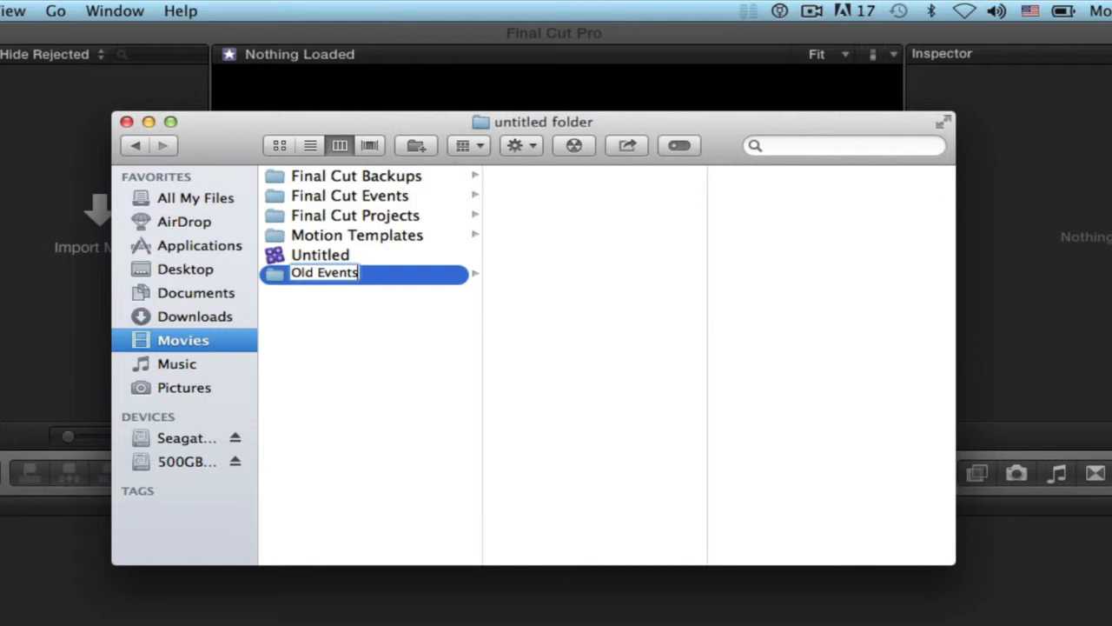
key(Return)
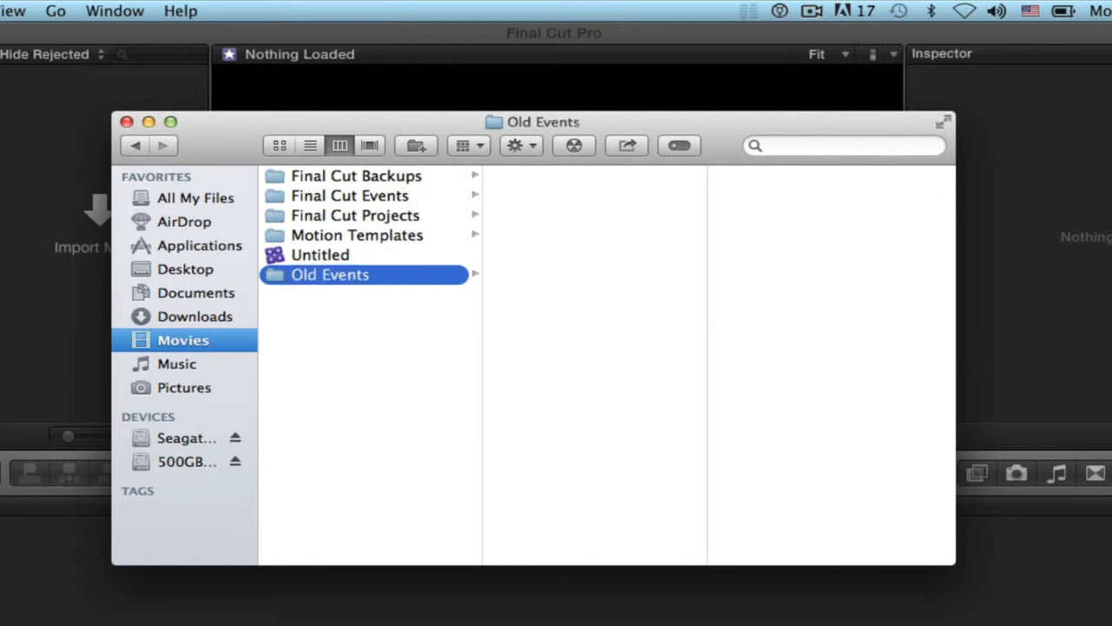
Create another folder named Old Projects directly inside the Movies folder
click(201, 341)
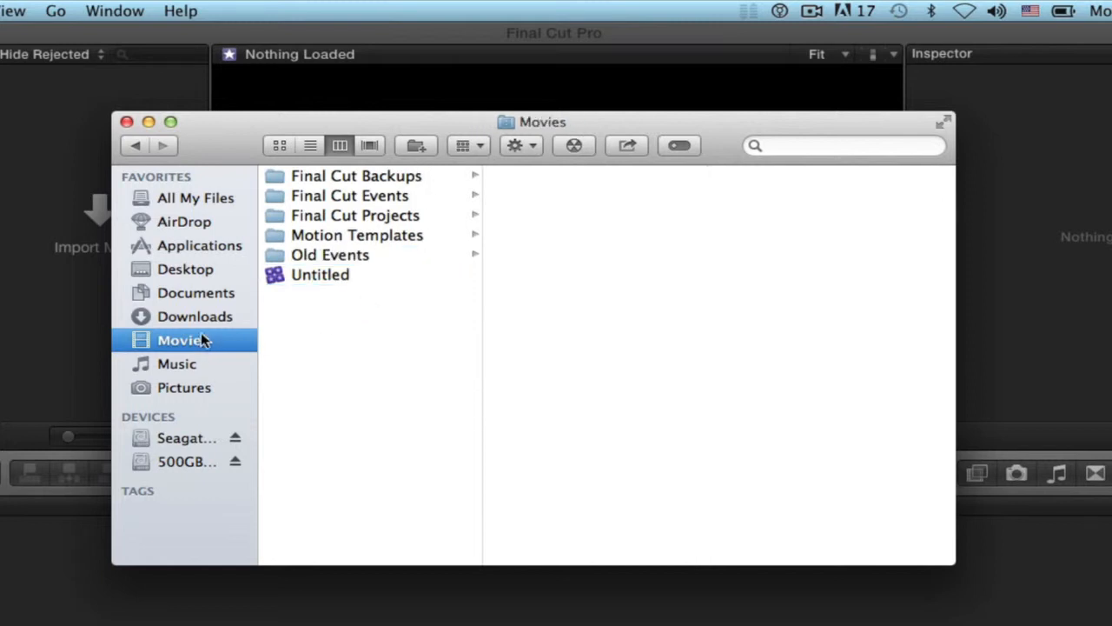
click(405, 148)
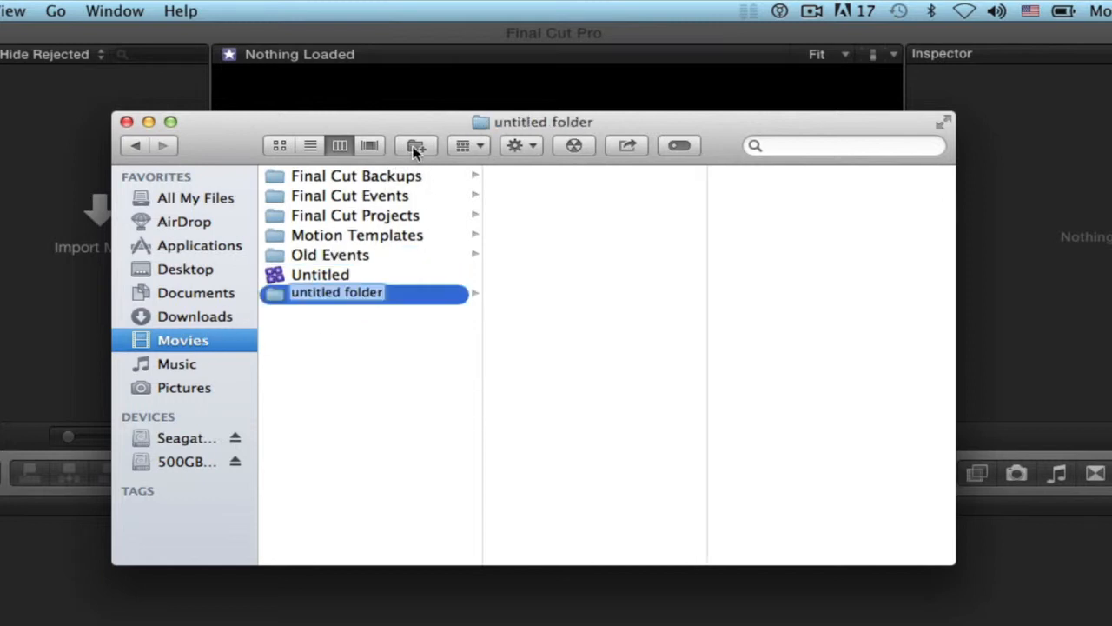
text(Old Pr)
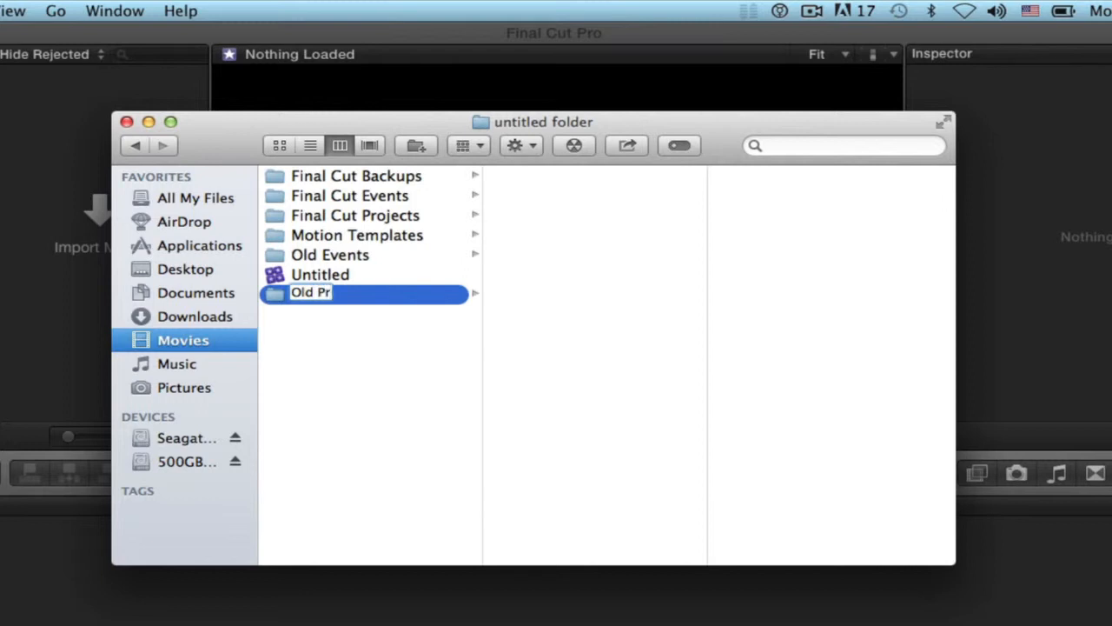
text(ojects)
key(Return)
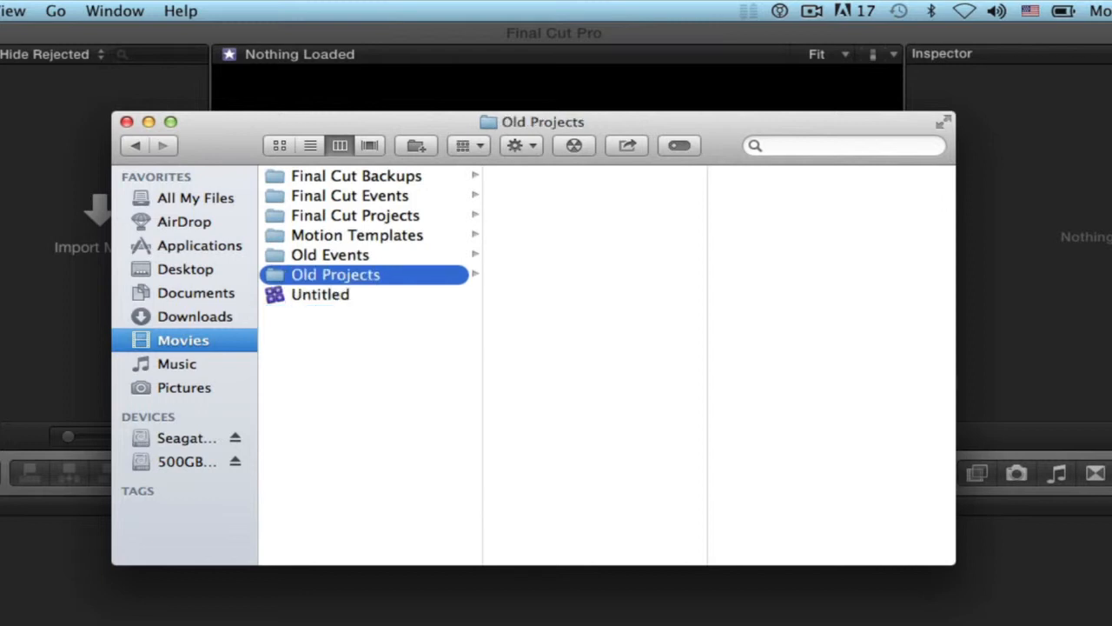
Move every folder except QSI-Graduation from Final Cut Events into the Old Events folder
click(278, 203)
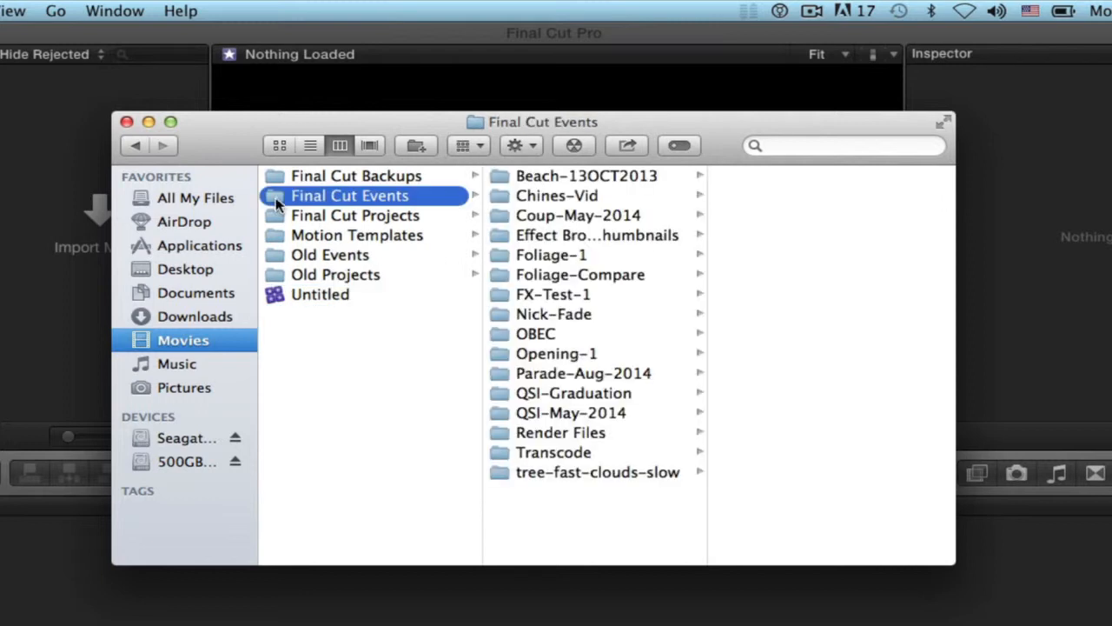
click(502, 178)
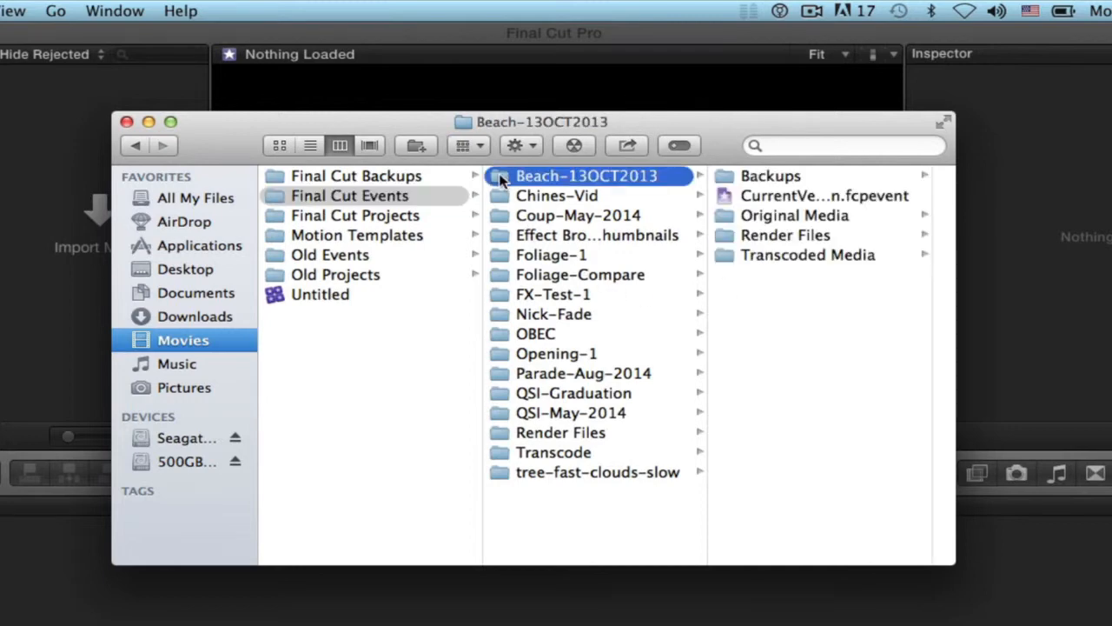
shift+click(502, 374)
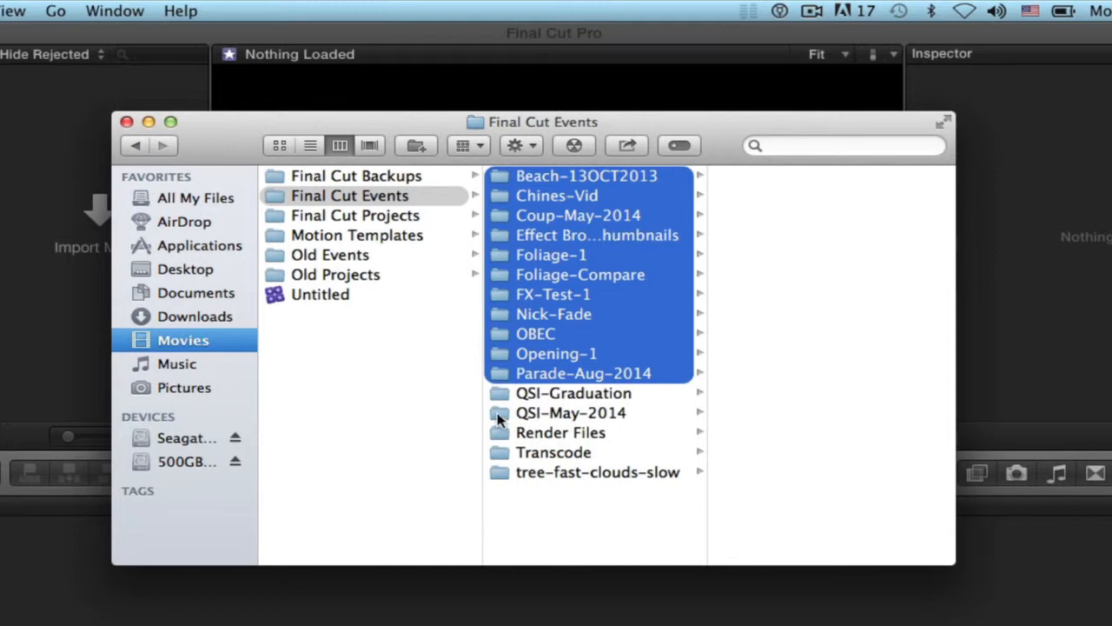
super+click(502, 414)
super+click(502, 435)
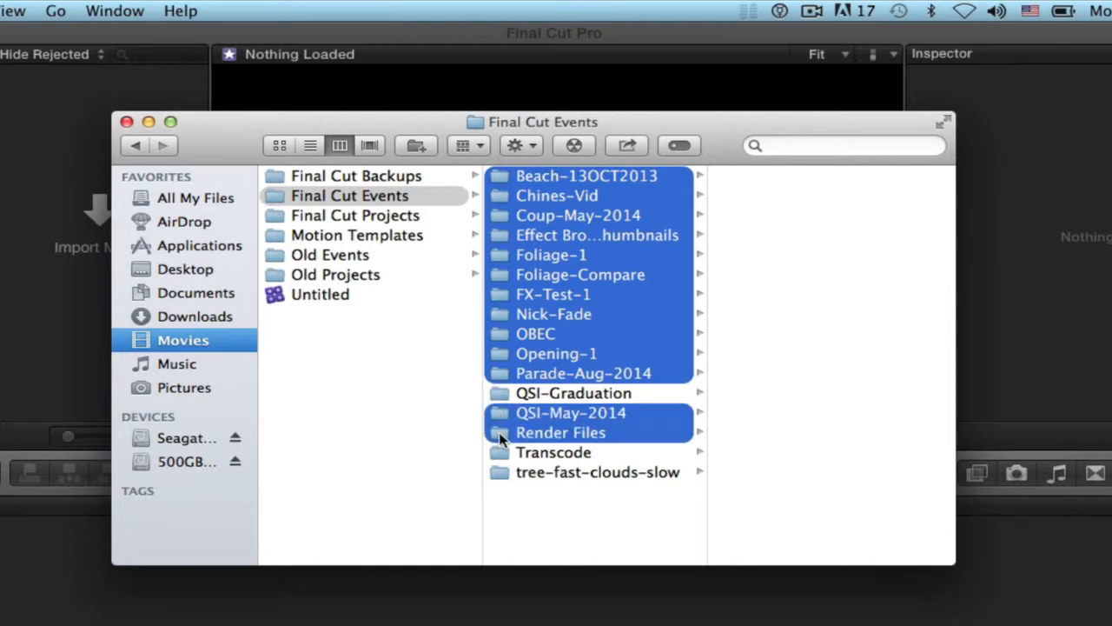
super+click(501, 454)
super+click(501, 474)
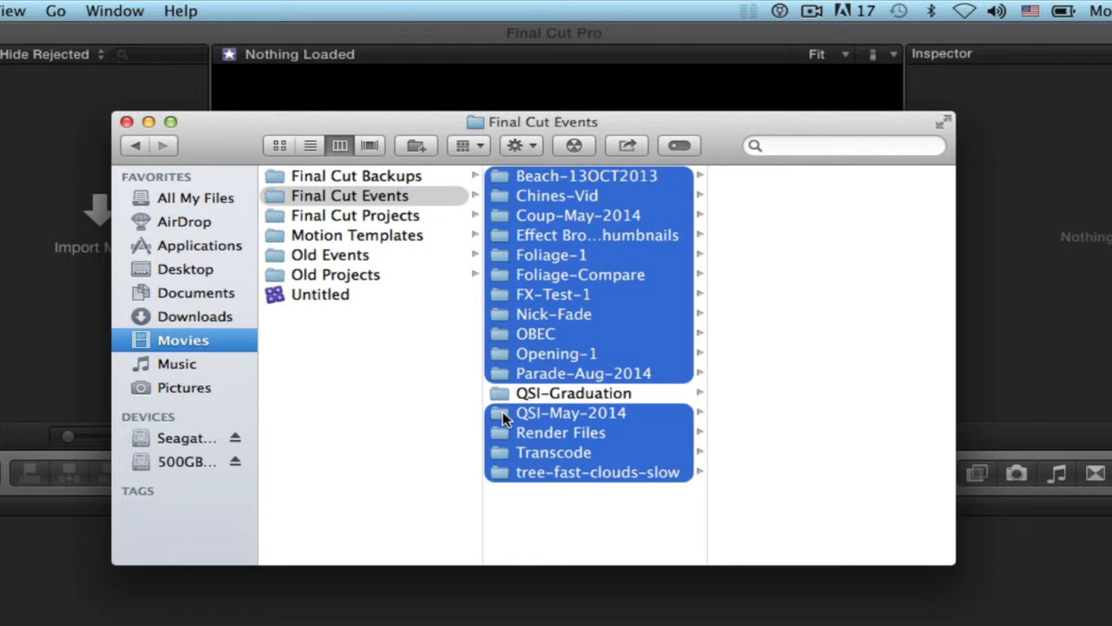
drag(502, 411, 352, 257)
Move every folder except QSI-Graduation from Final Cut Projects into the Old Projects folder
click(337, 218)
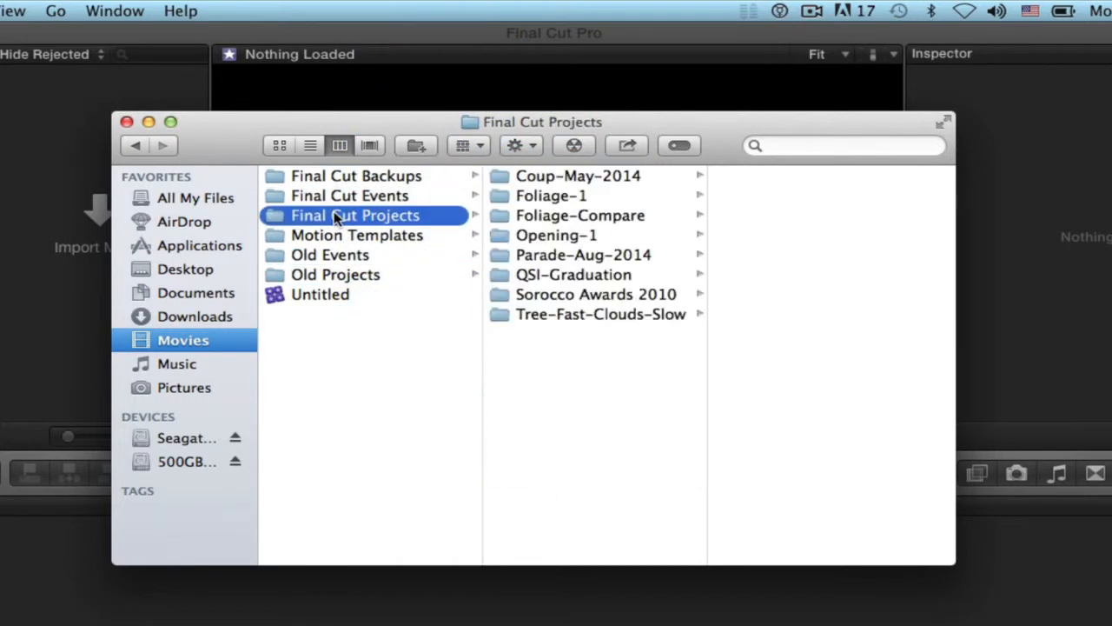
click(521, 178)
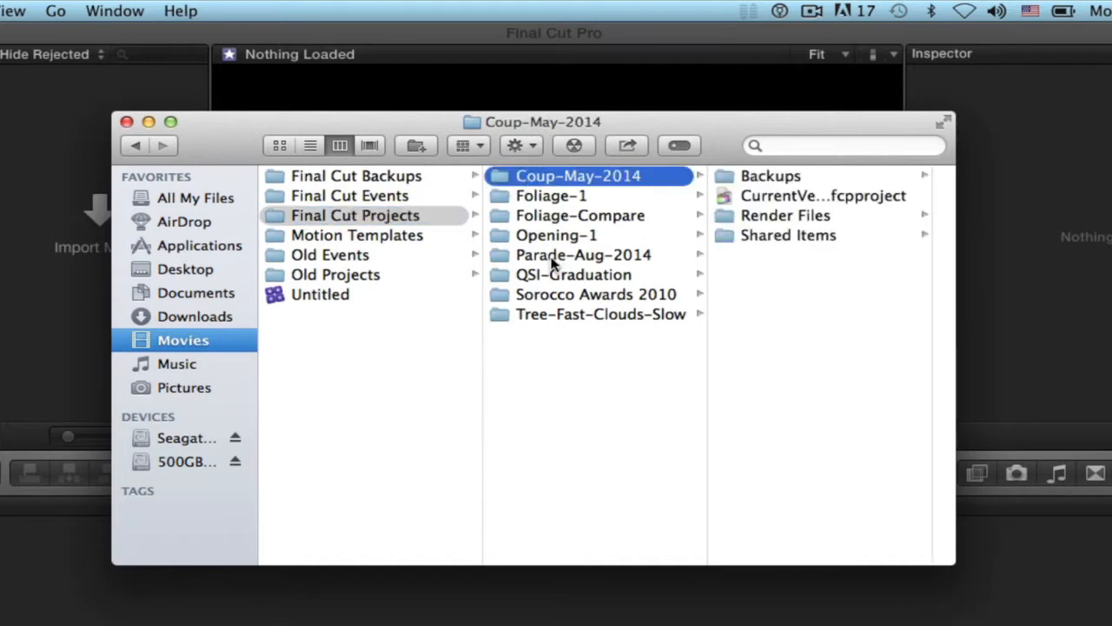
shift+click(552, 257)
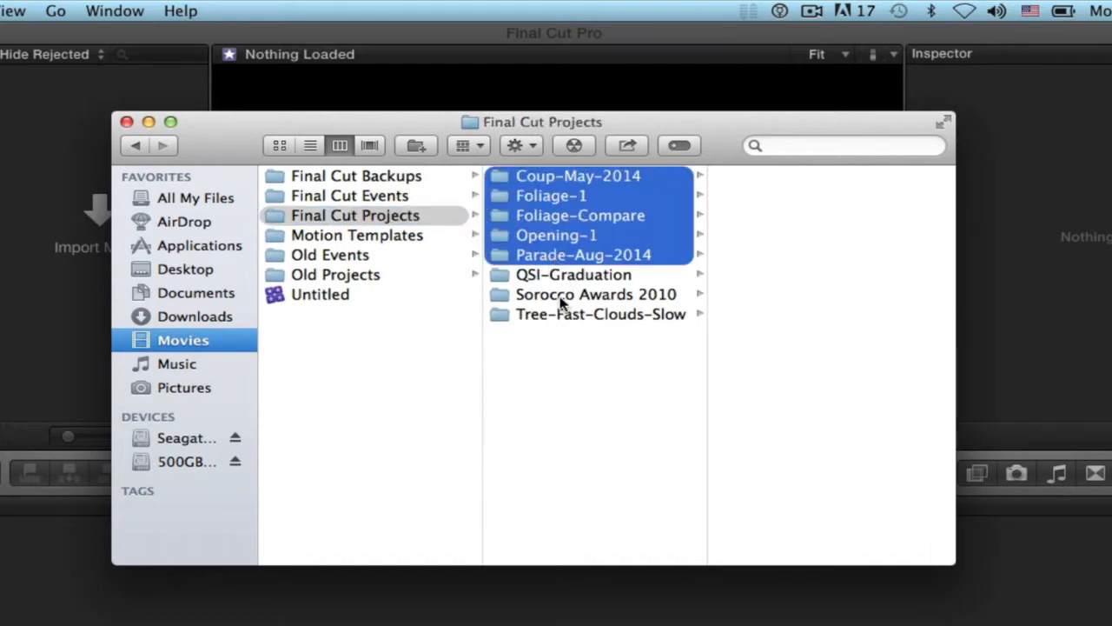
super+click(561, 296)
super+click(565, 317)
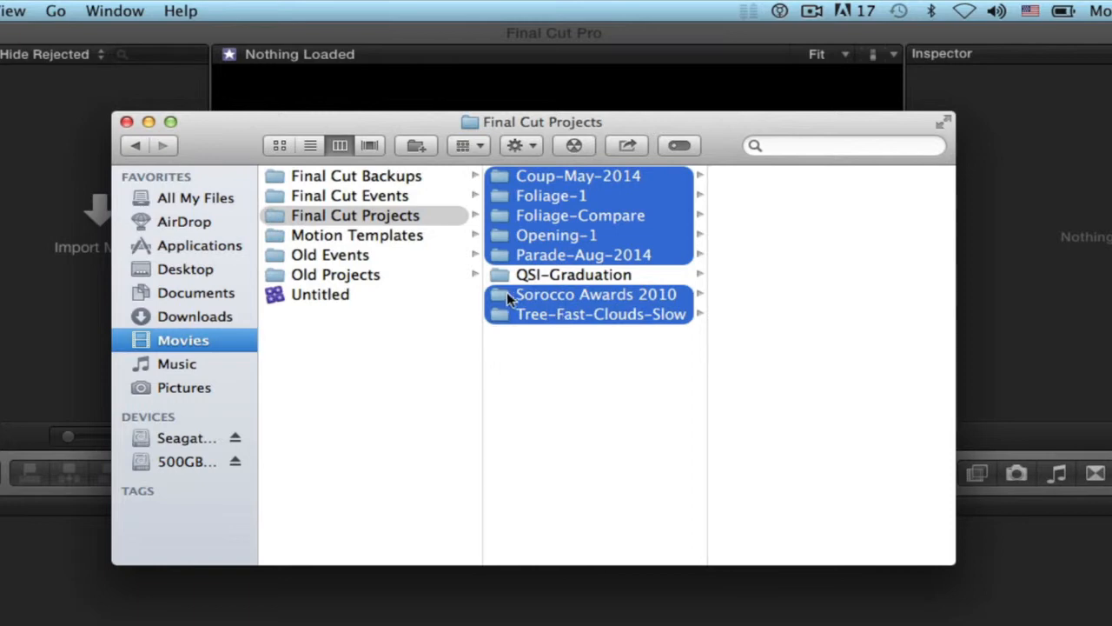
drag(503, 297, 357, 280)
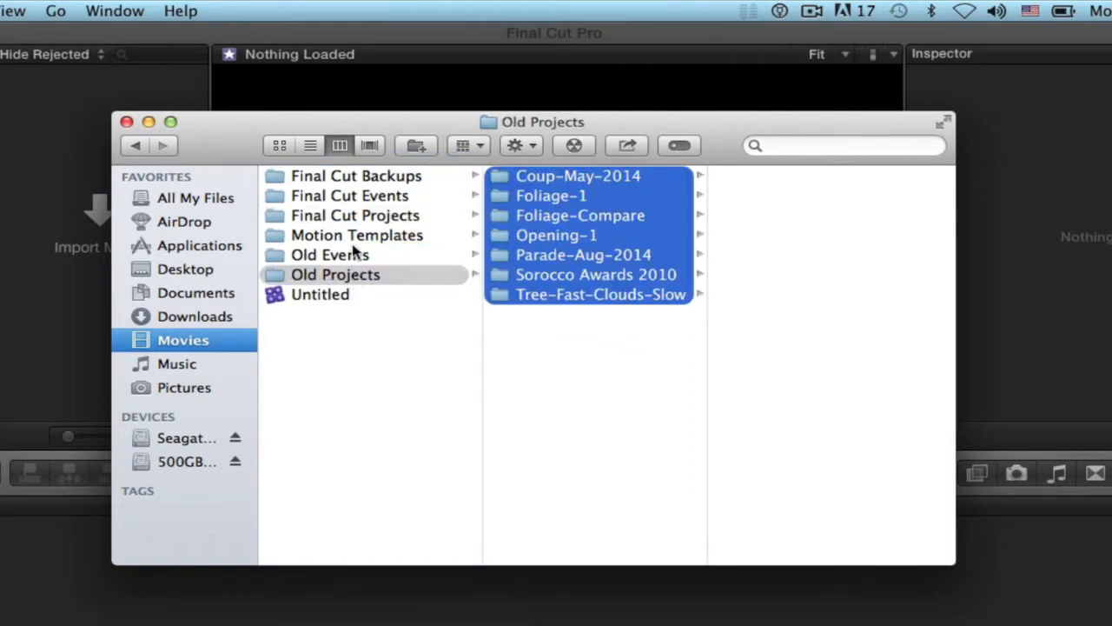
Check the remaining contents of Final Cut Events and Final Cut Projects, and close the Finder window
click(353, 198)
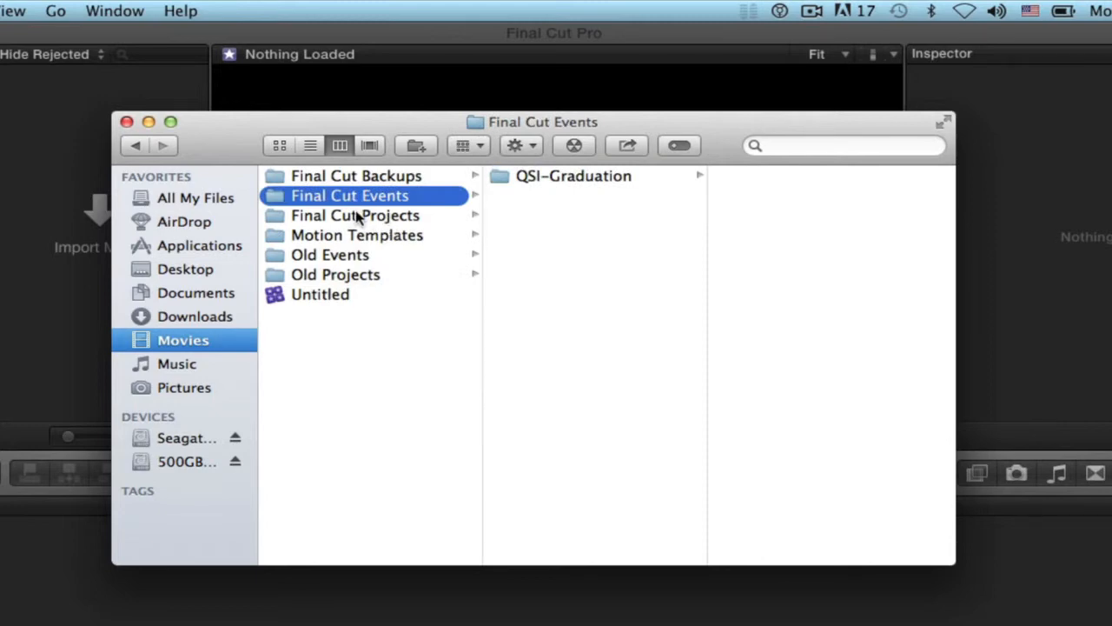
click(358, 217)
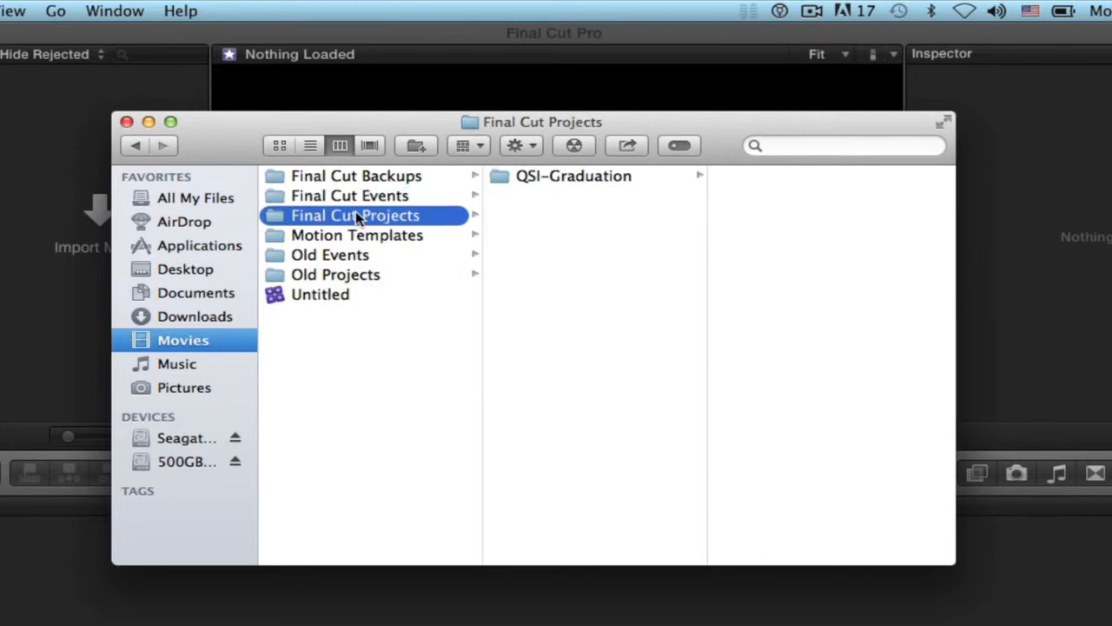
click(126, 122)
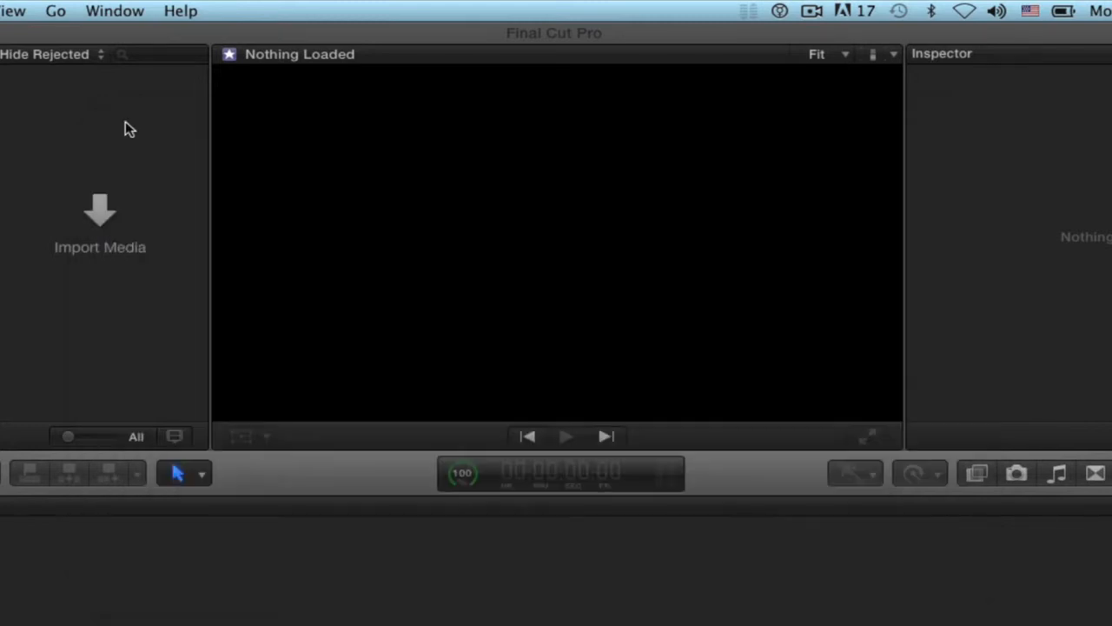
Switch to Final Cut Pro and update the projects and events located in the Movies folder into a new library
click(30, 37)
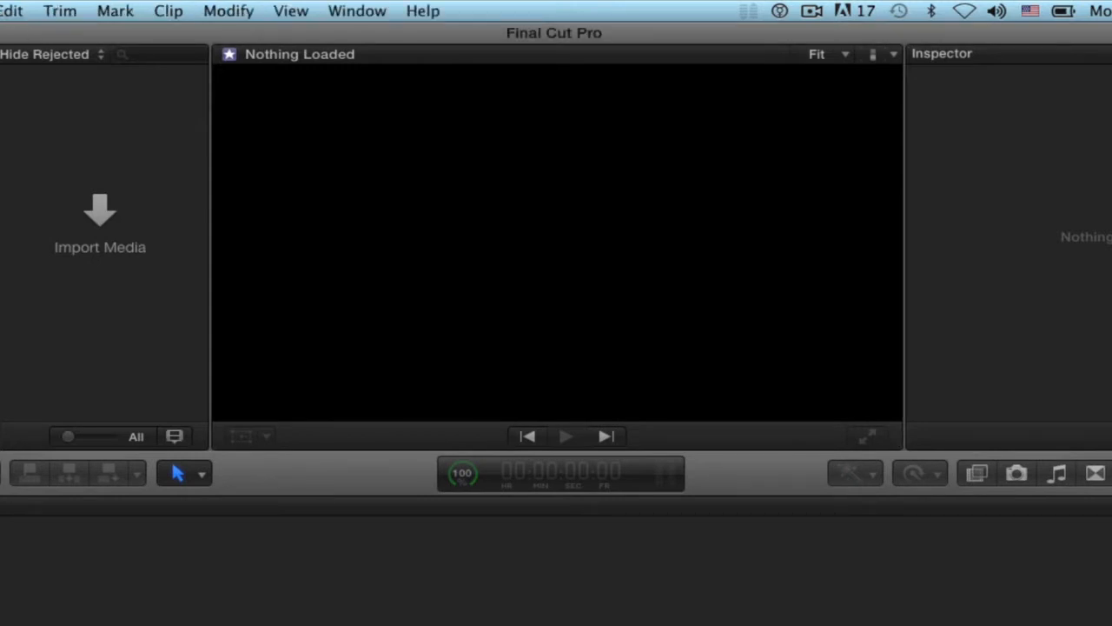
click(0, 11)
click(165, 432)
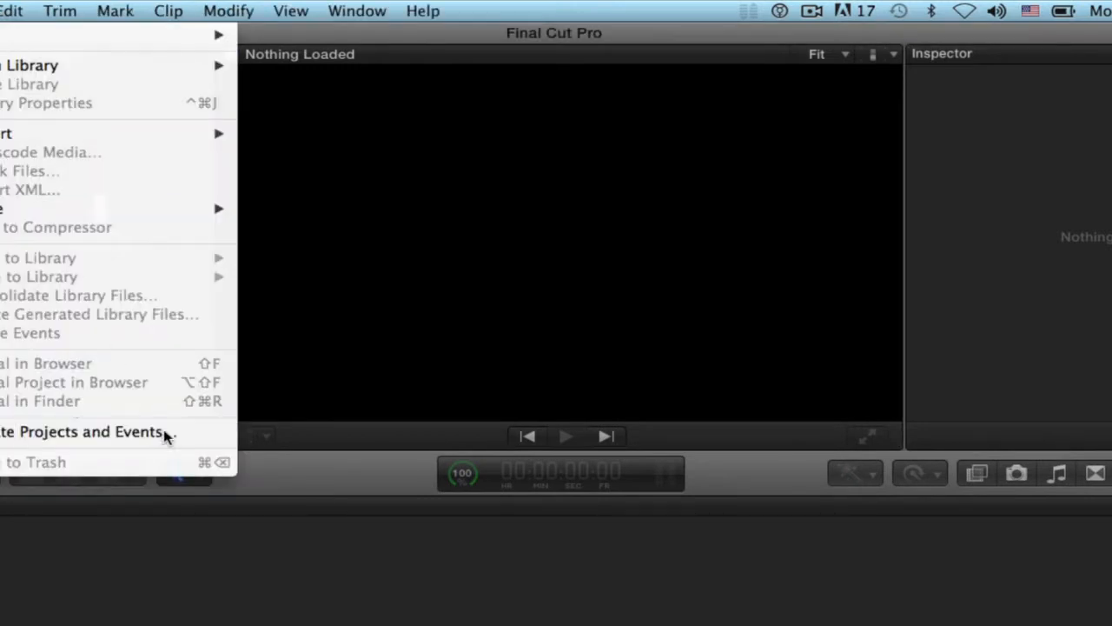
click(455, 395)
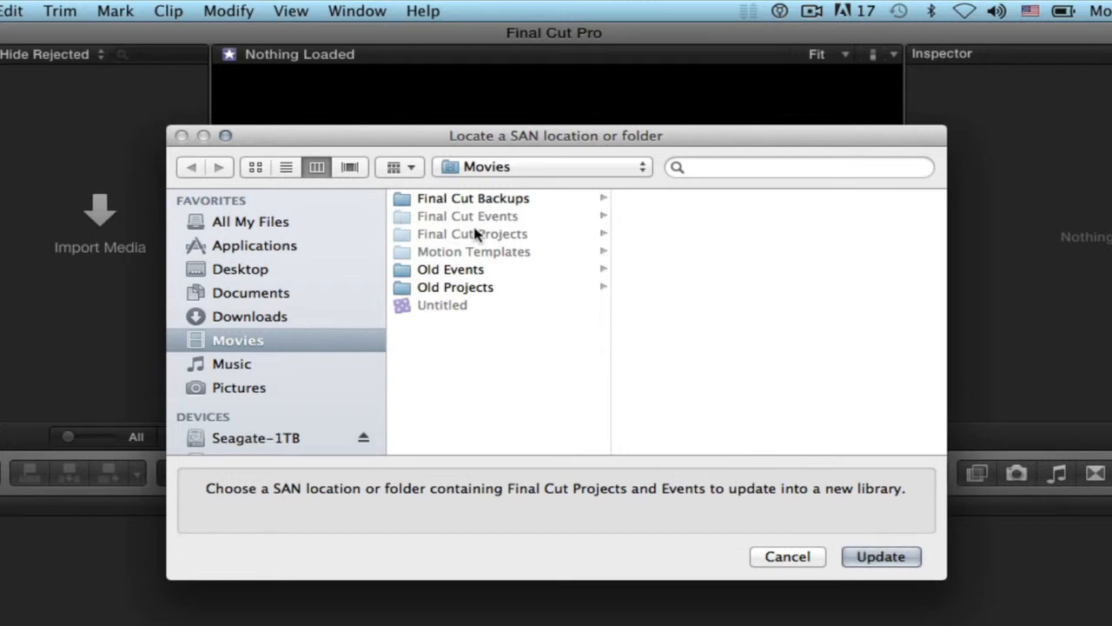
click(879, 557)
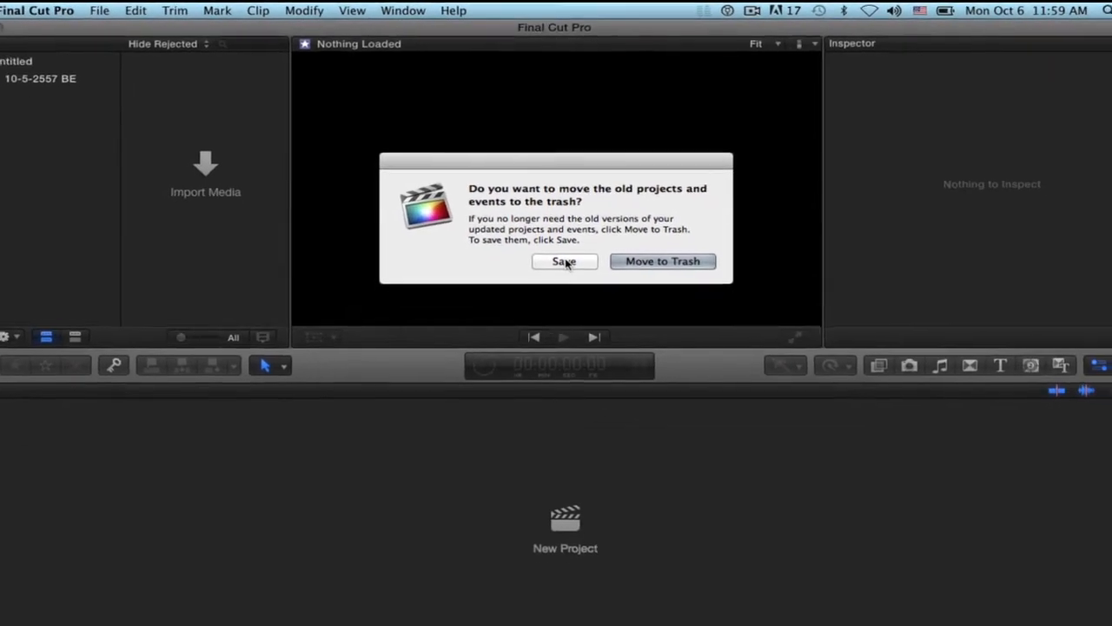
Save the old versions of the updated projects and events, and look through the contents of the updated Movies library
click(565, 278)
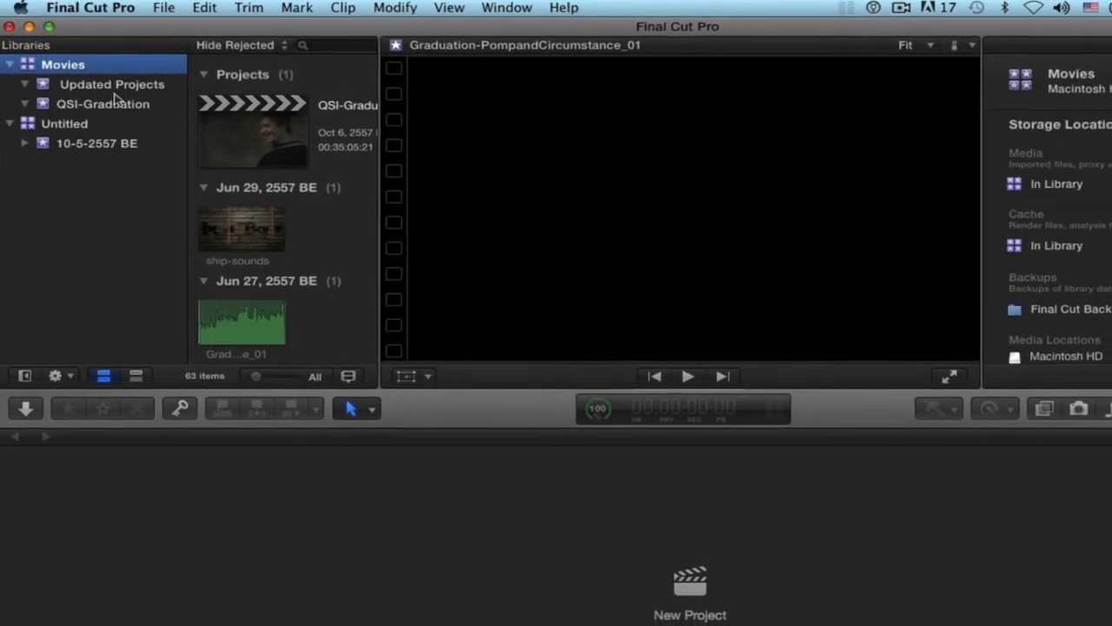
scroll(292, 156, down, 10)
scroll(260, 135, up, 10)
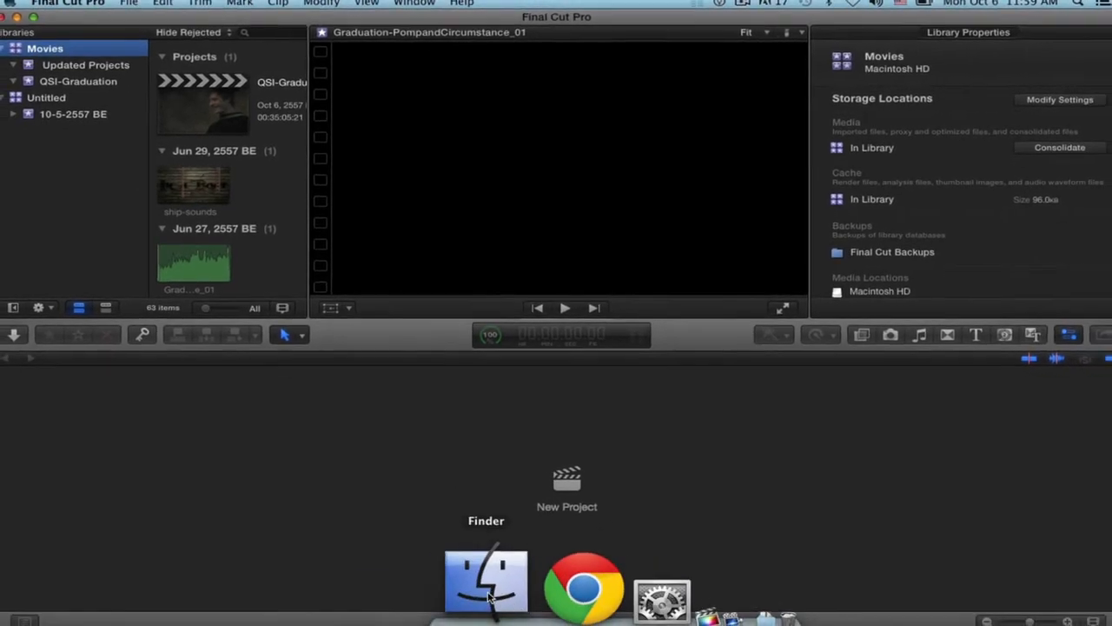
Switch to Finder and check the Final Cut Events and Final Cut Projects folders within Movies Old Final Cut Projects and Events
click(487, 581)
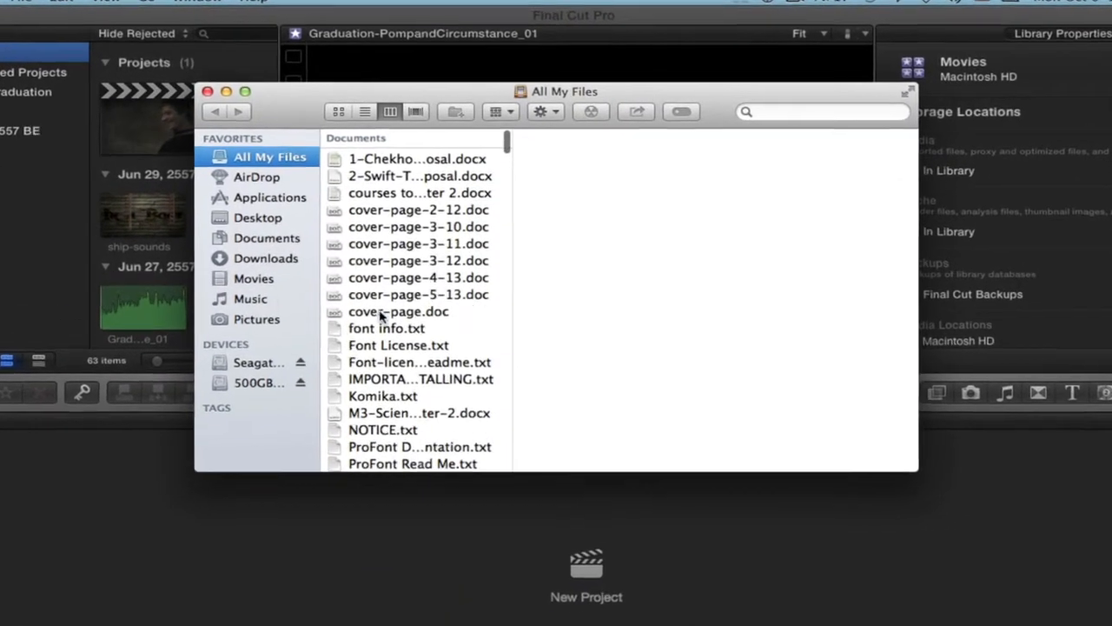
click(269, 264)
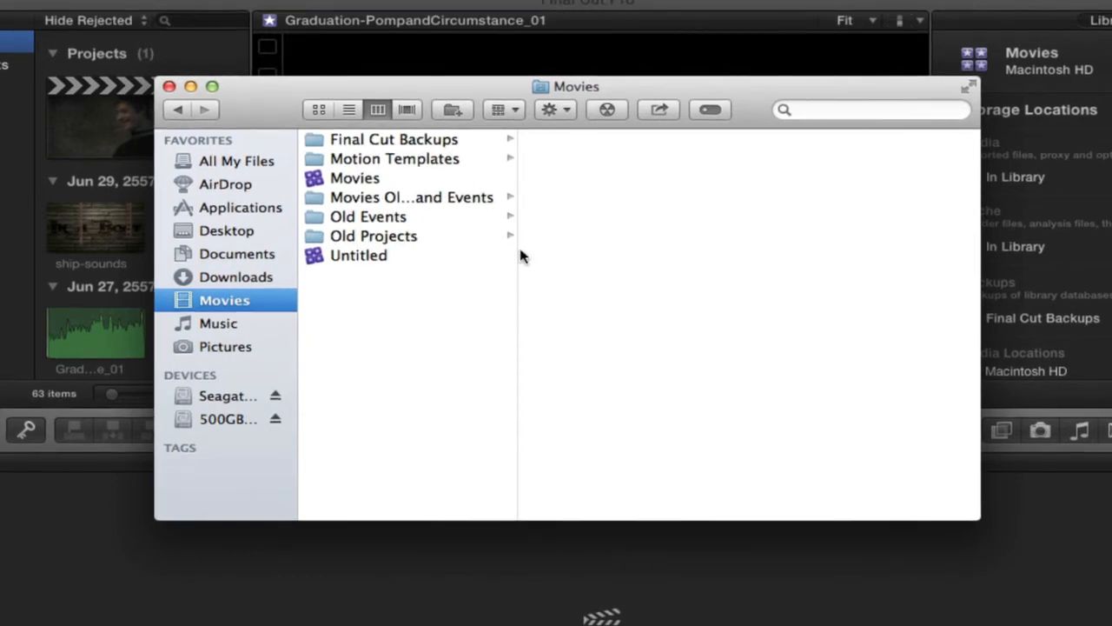
drag(521, 251, 704, 252)
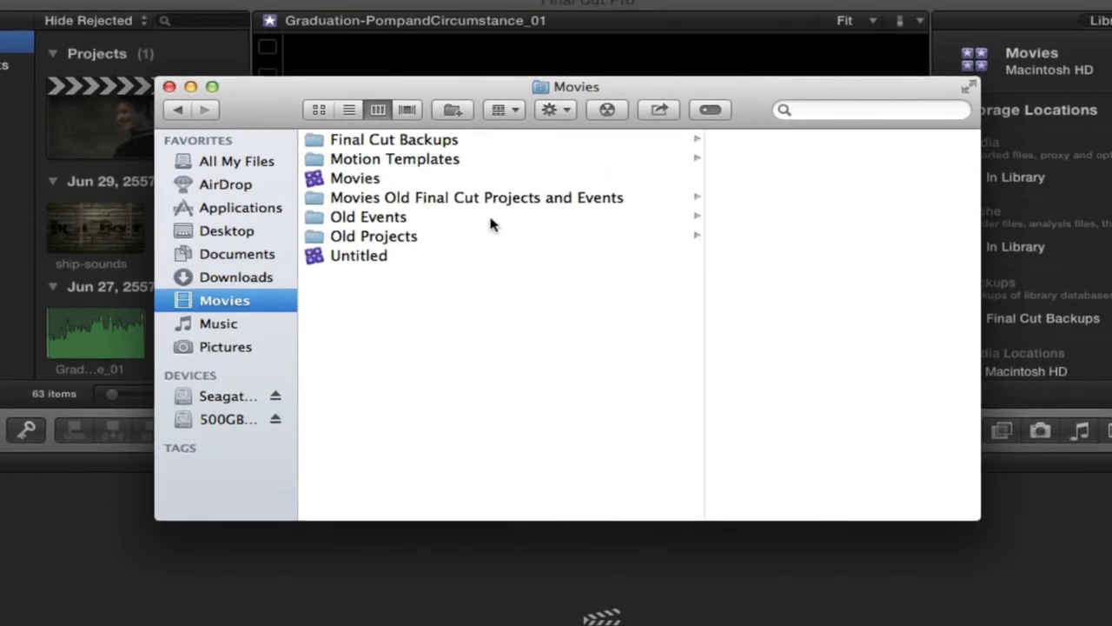
click(415, 202)
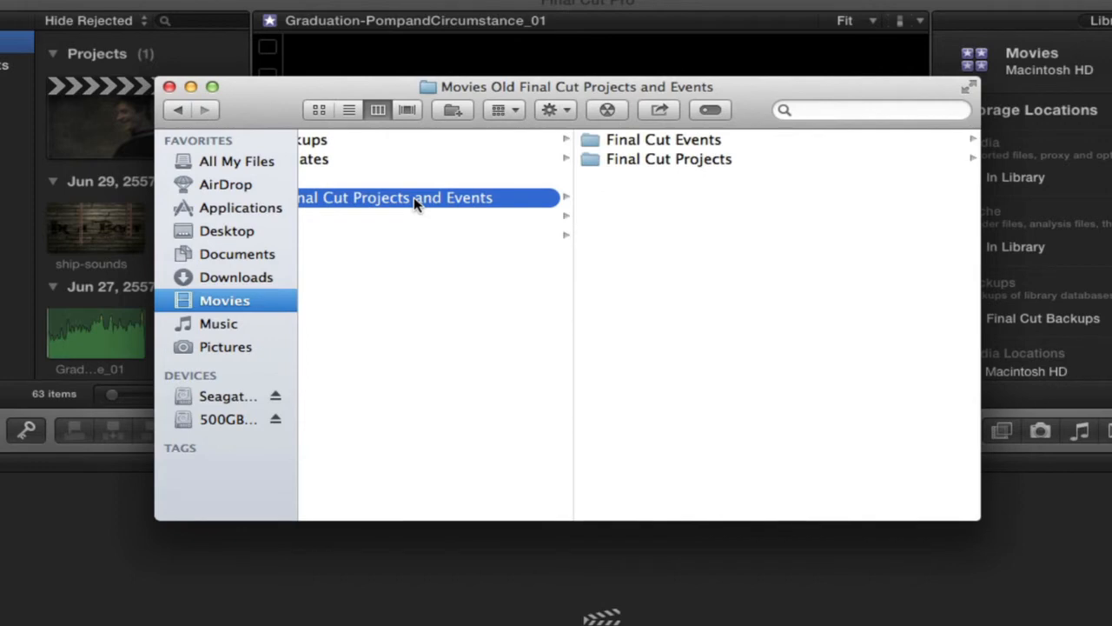
click(593, 146)
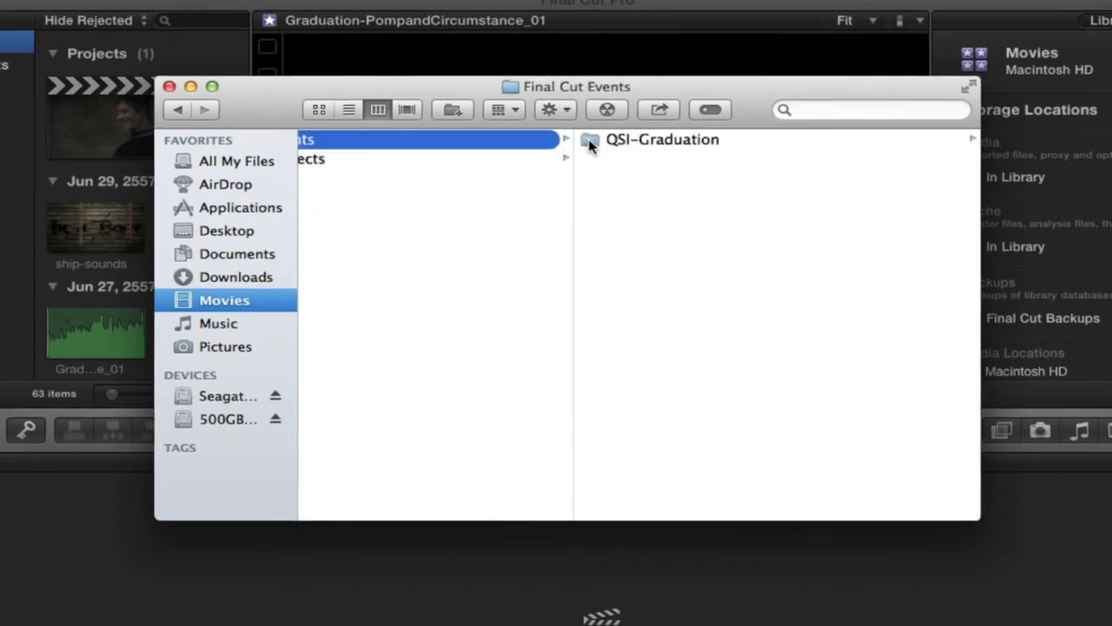
click(342, 160)
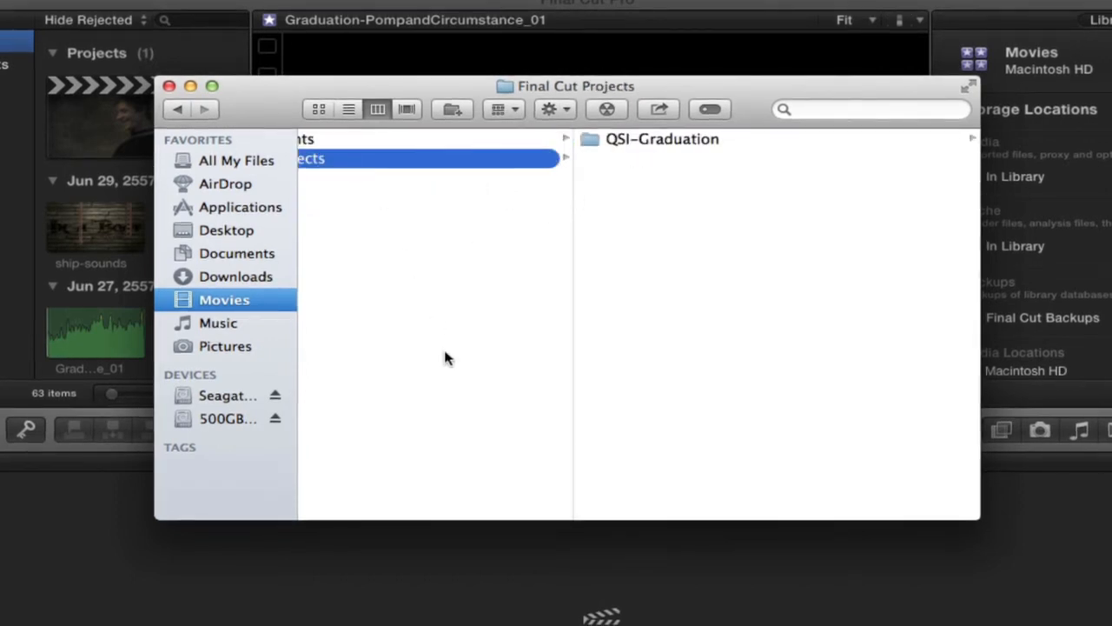
scroll(443, 348, left, 5)
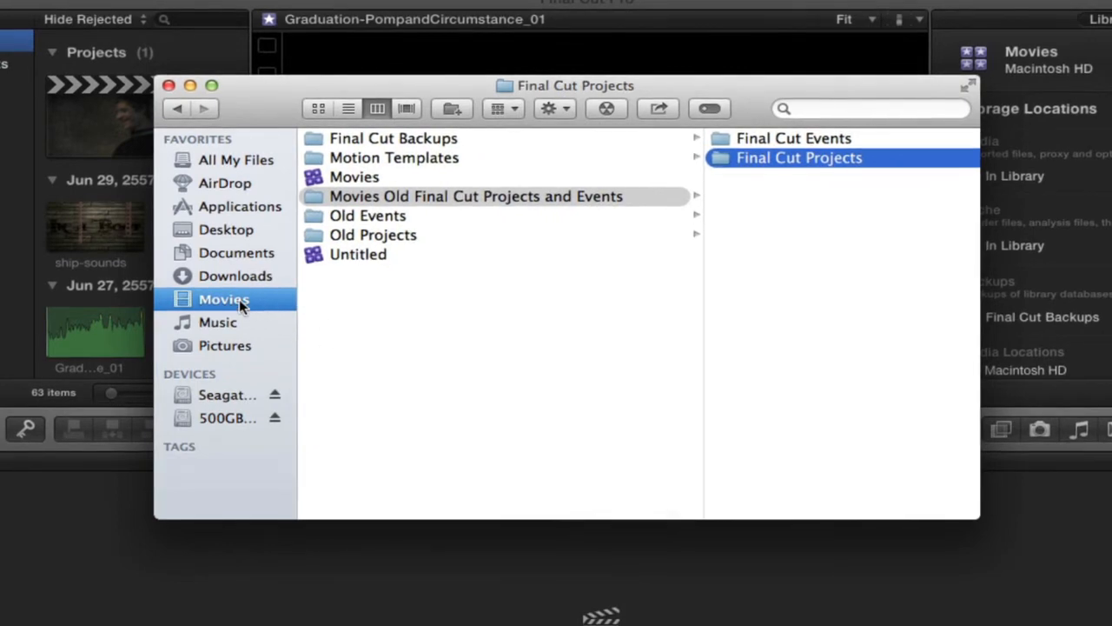
Inspect the package contents of the Movies library file, return to the Movies folder, and close the Finder window
key(Left)
click(352, 177)
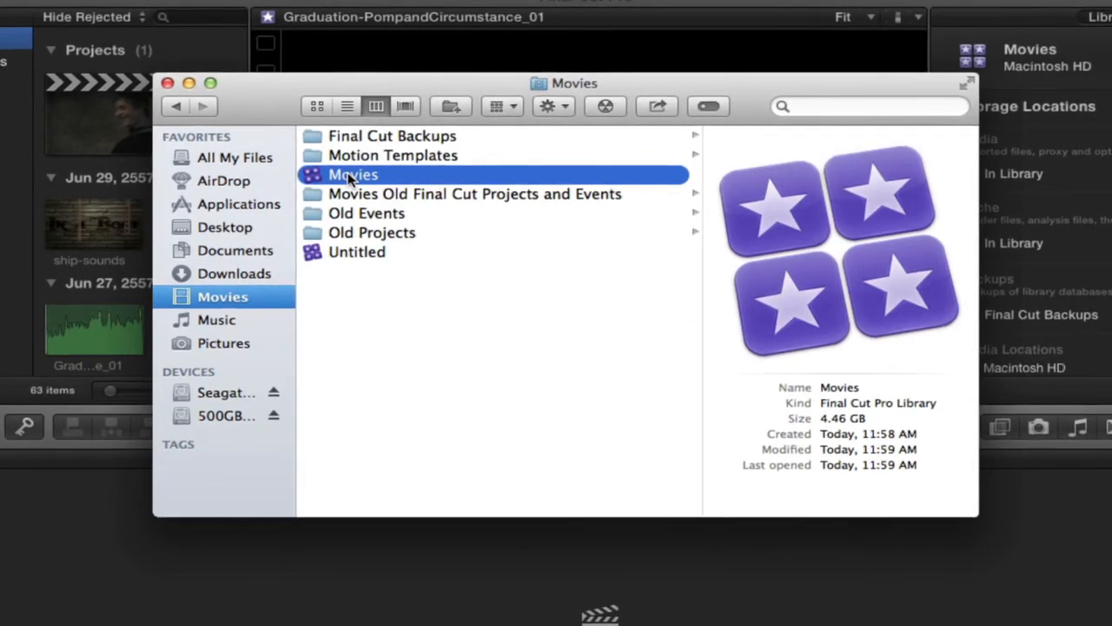
right_click(347, 173)
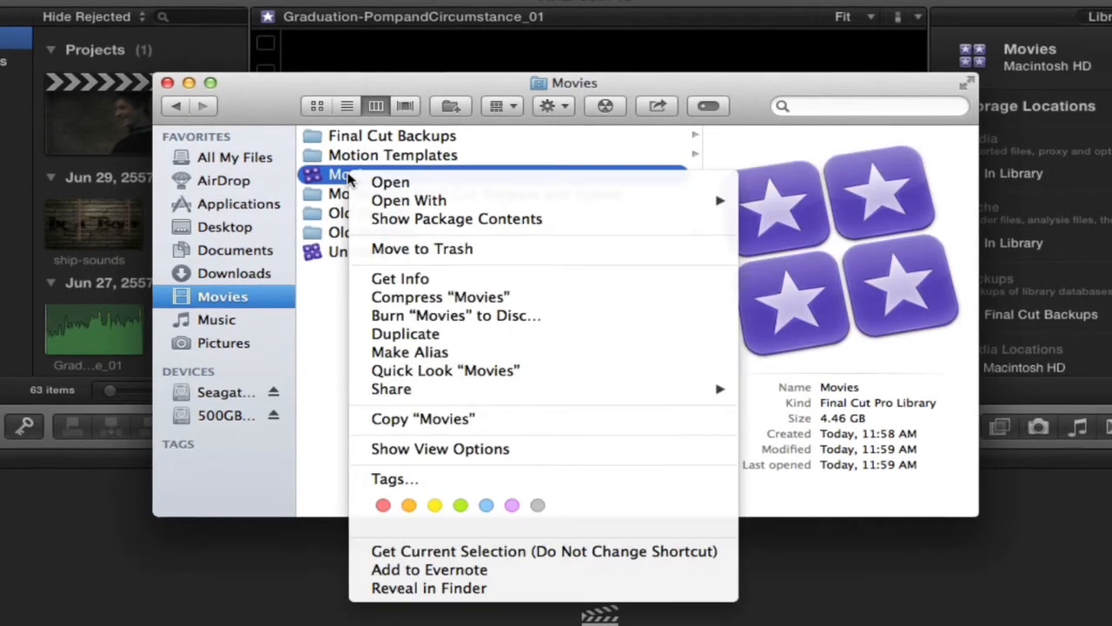
click(399, 218)
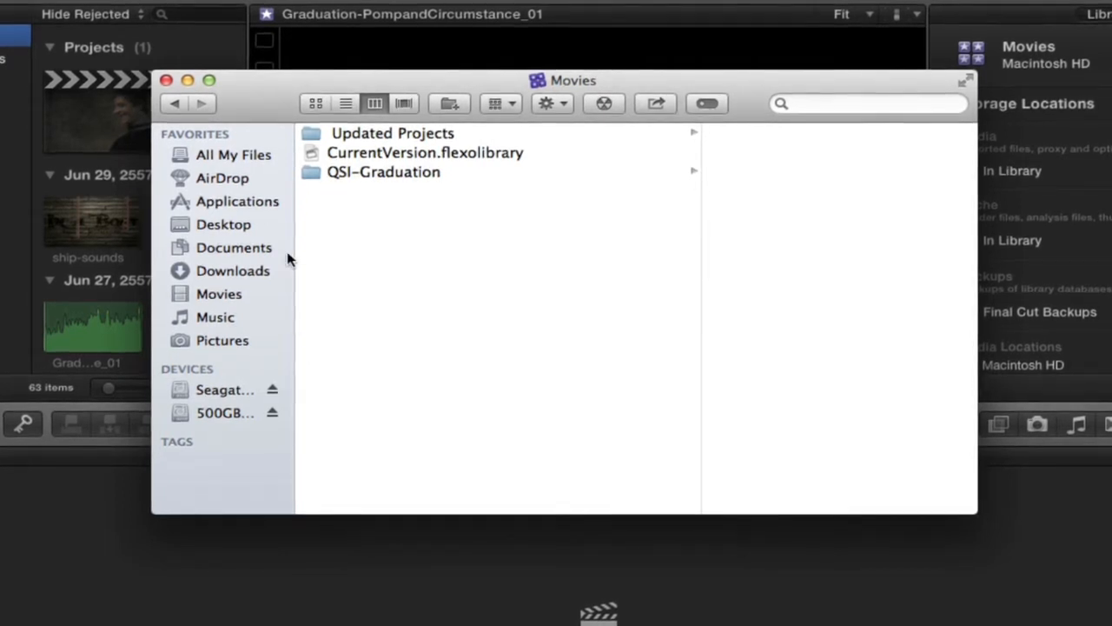
click(212, 298)
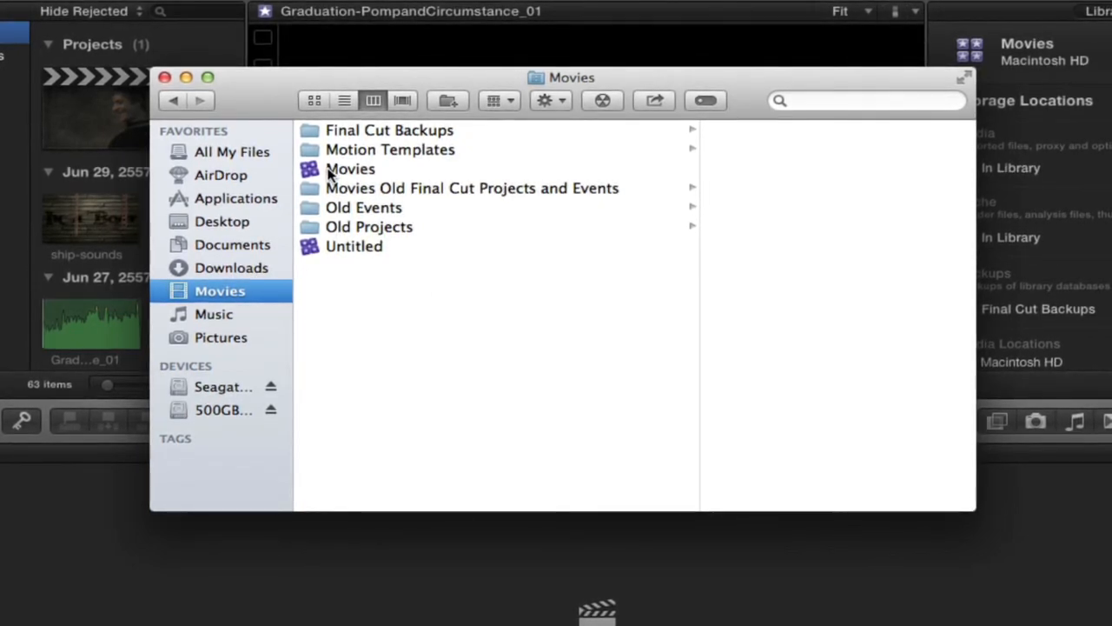
click(164, 77)
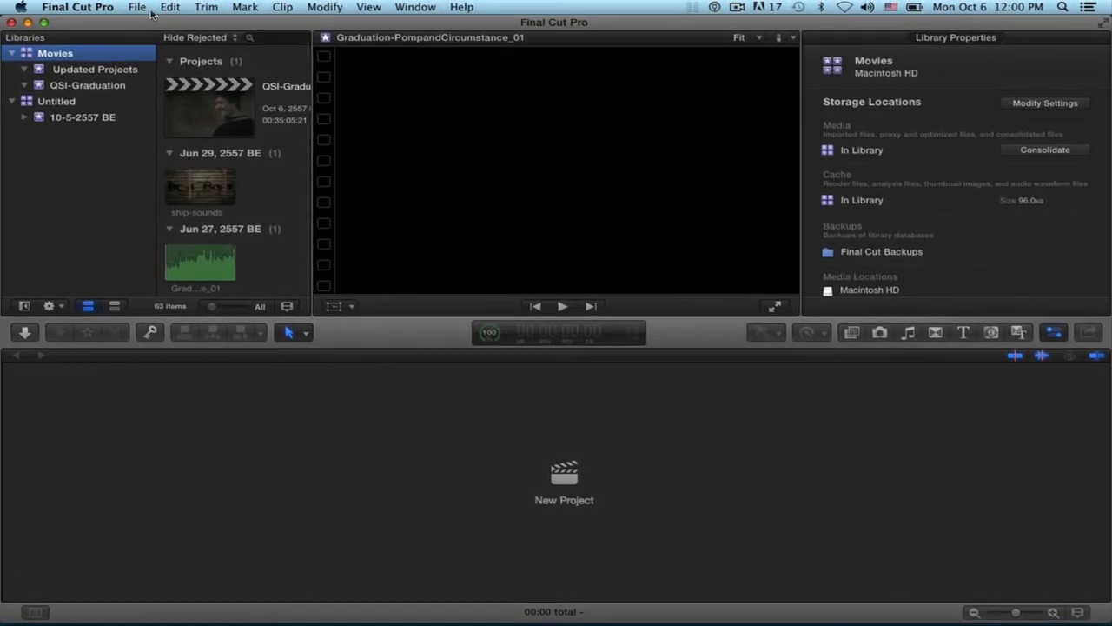
Collapse the Movies library in the Libraries list and select the Untitled library
click(13, 53)
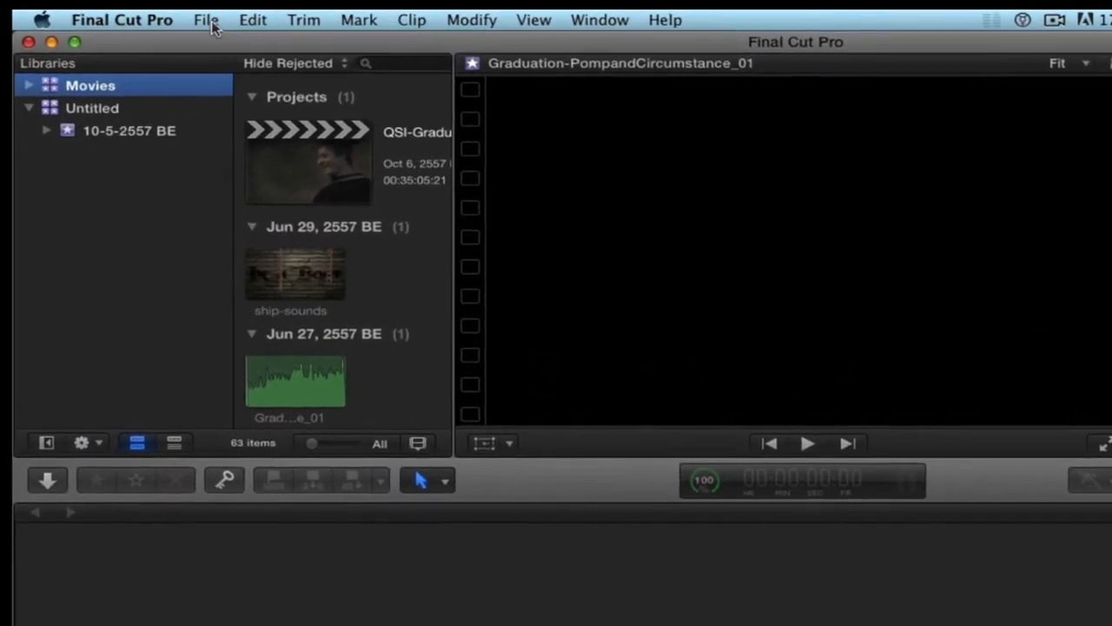
click(203, 18)
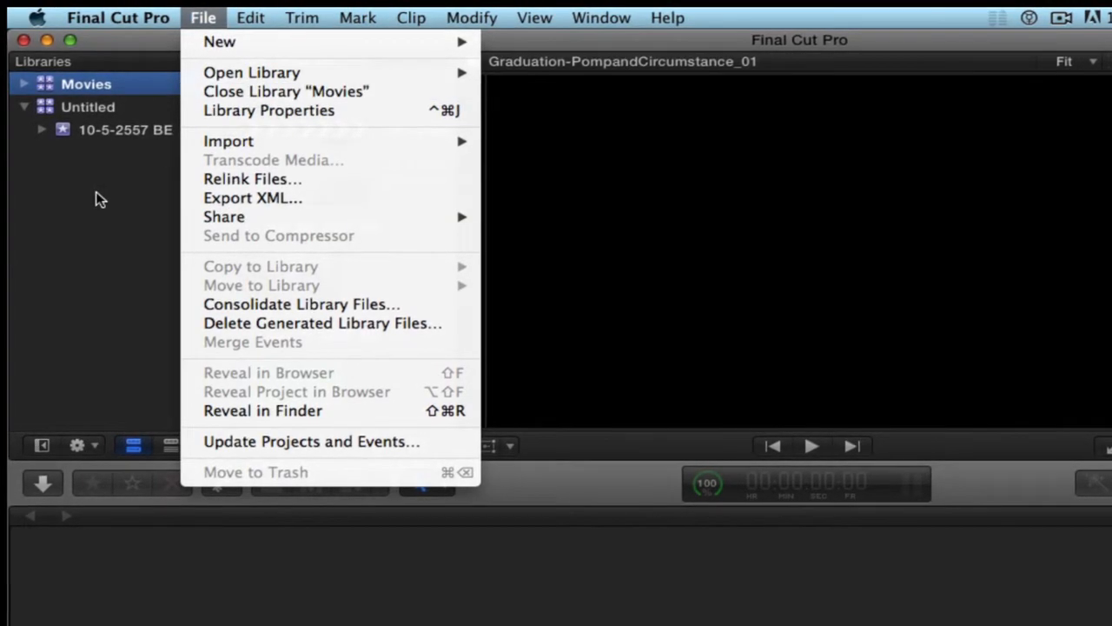
click(82, 112)
click(80, 110)
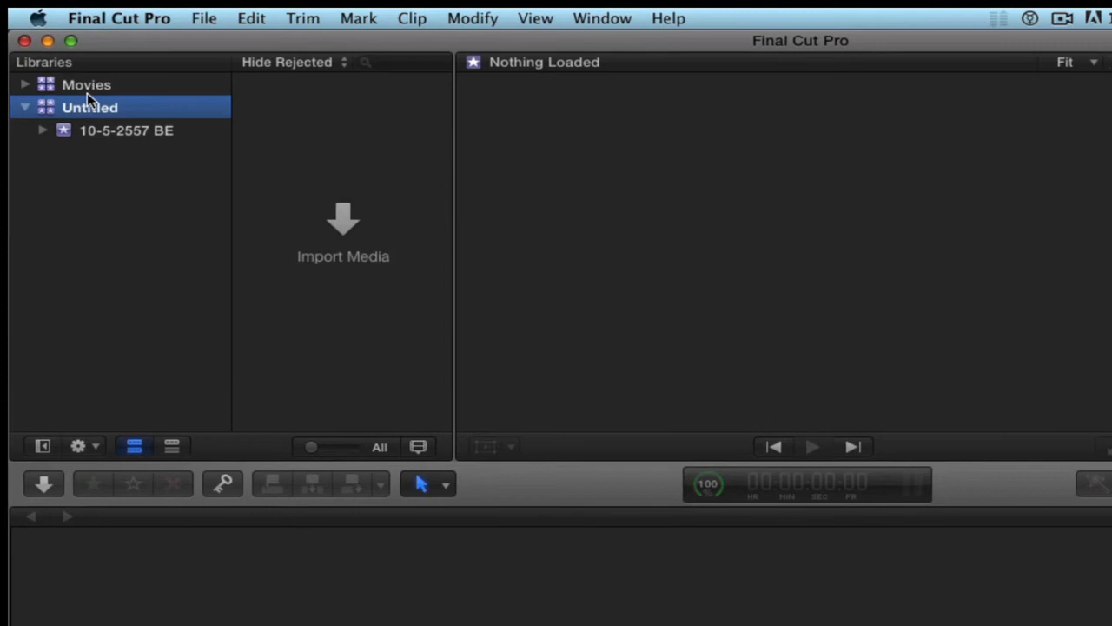
Check which libraries can be chosen for a new event, and cancel without creating the event
click(206, 17)
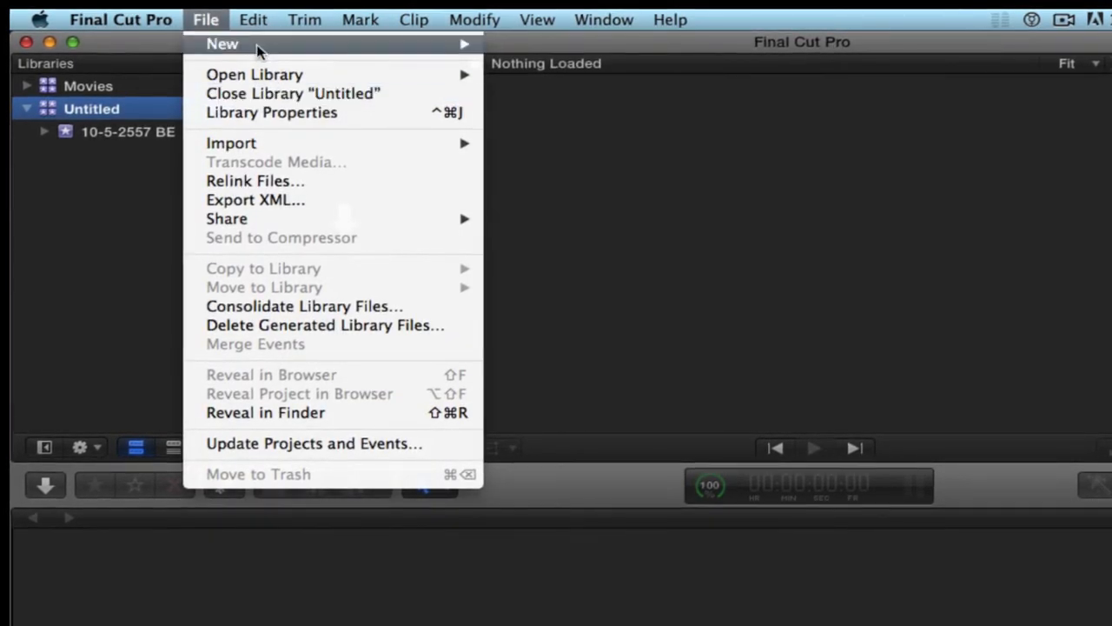
mouse_move(260, 44)
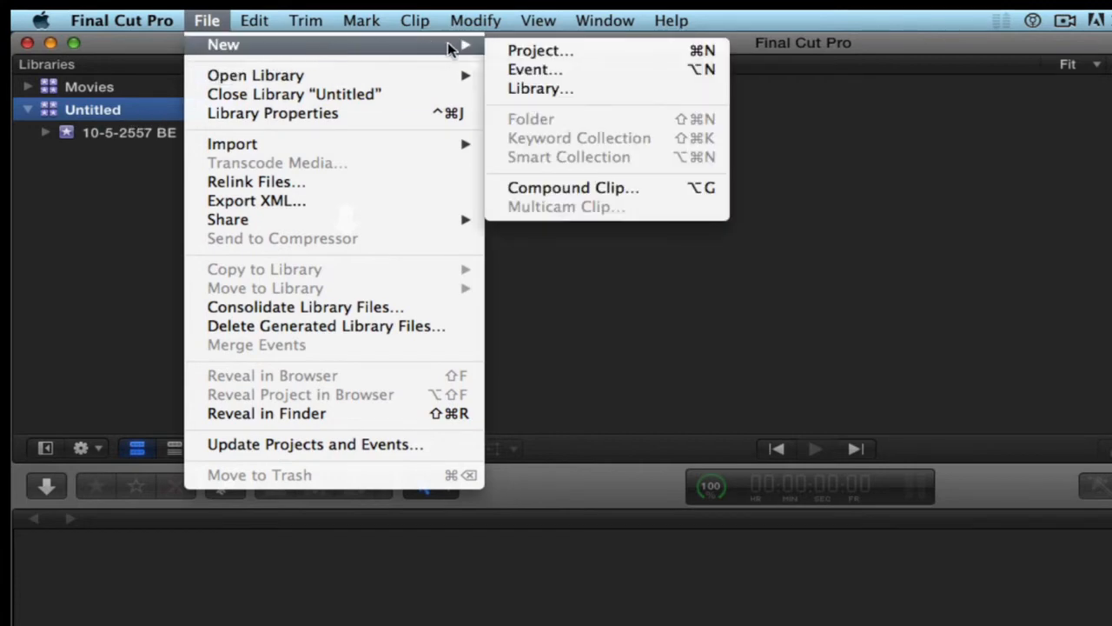
click(545, 73)
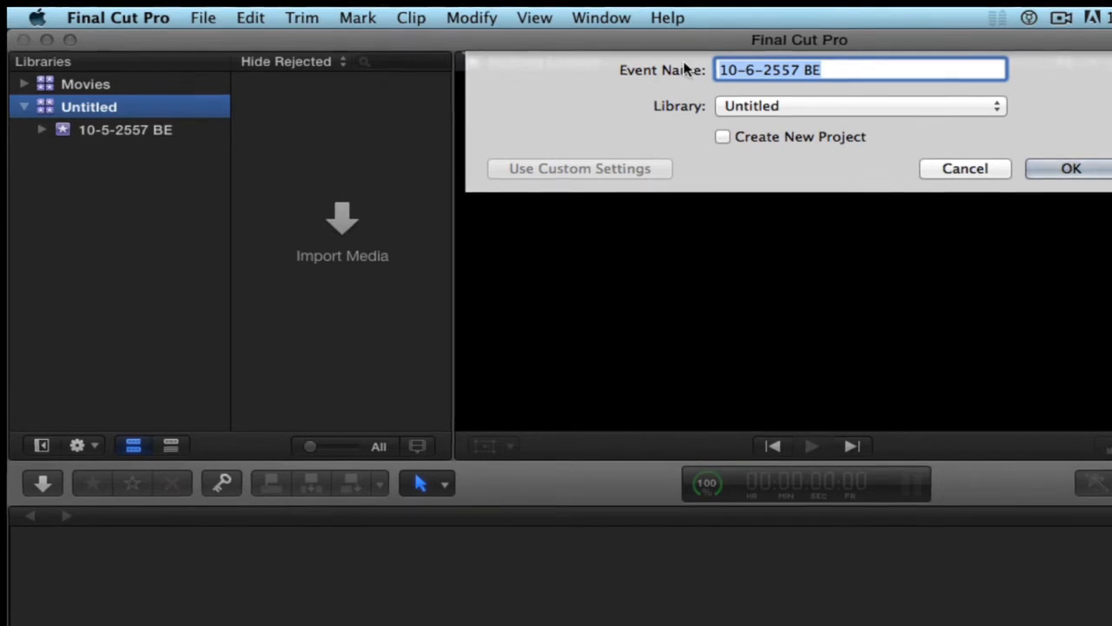
click(997, 106)
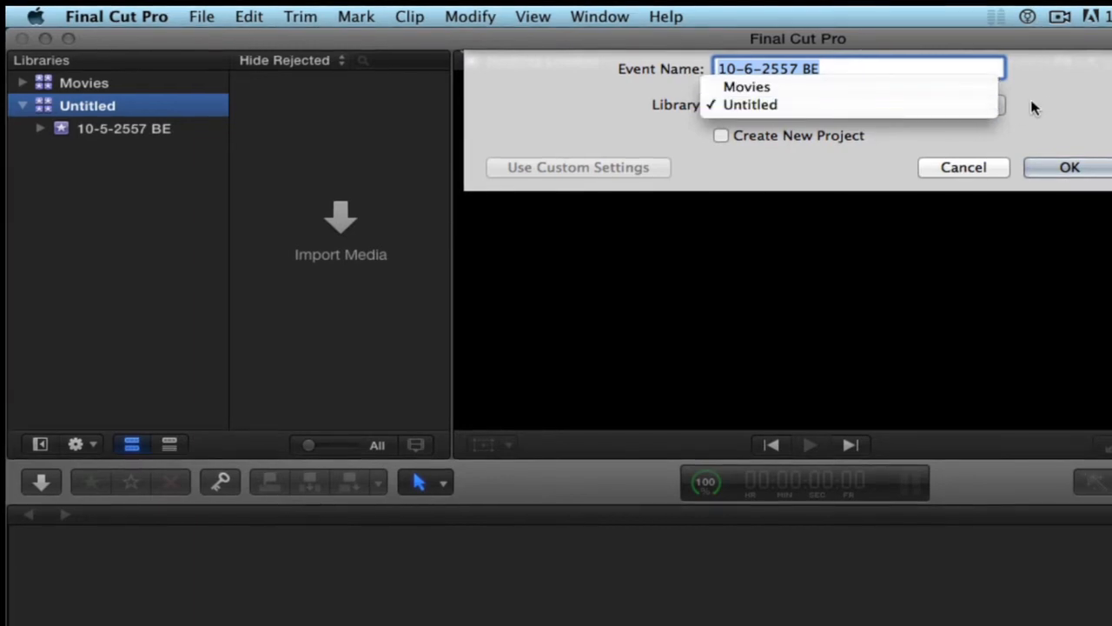
click(985, 165)
click(985, 167)
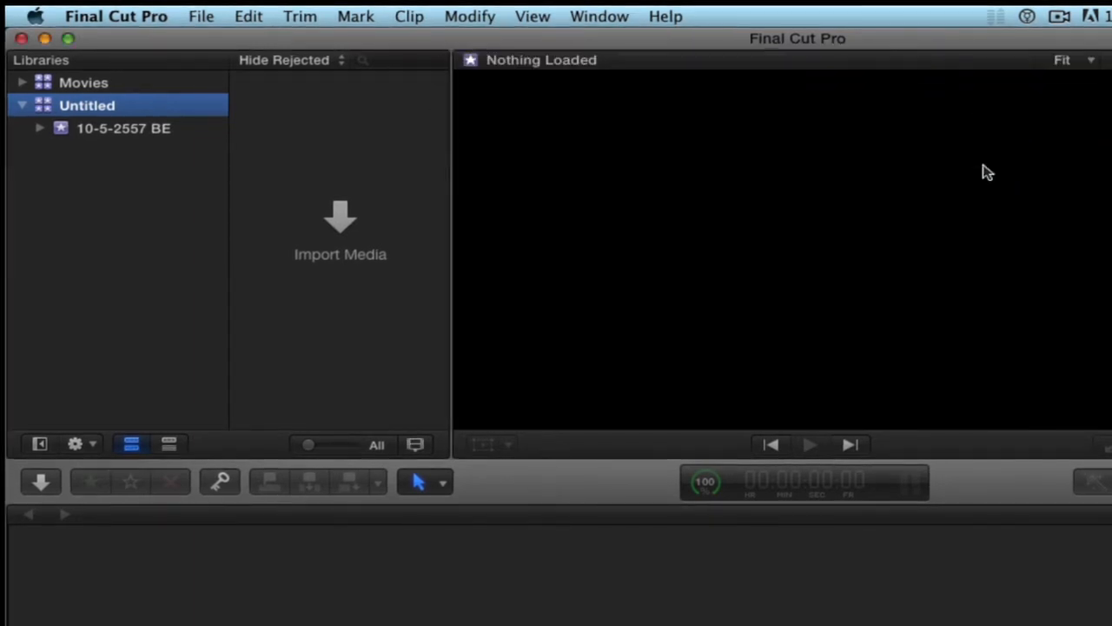
click(203, 16)
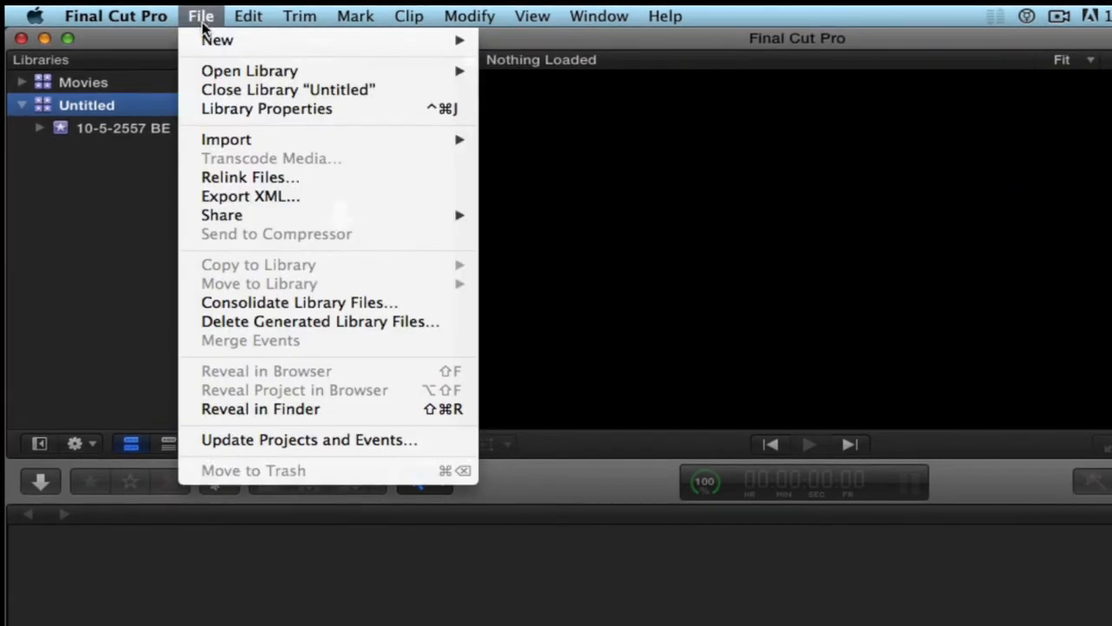
mouse_move(230, 38)
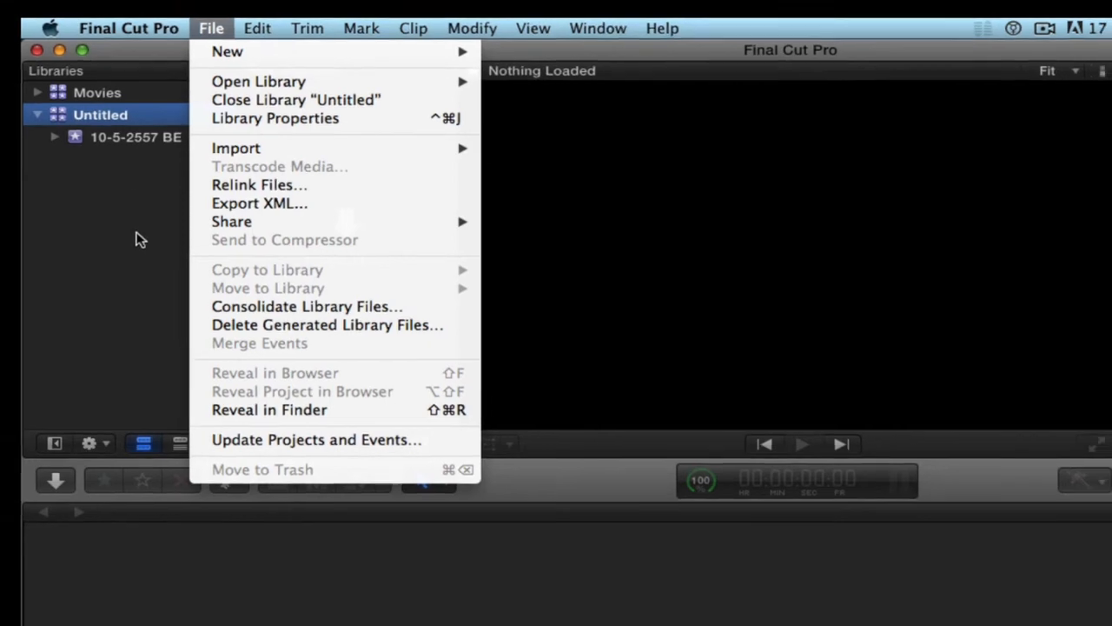
click(136, 239)
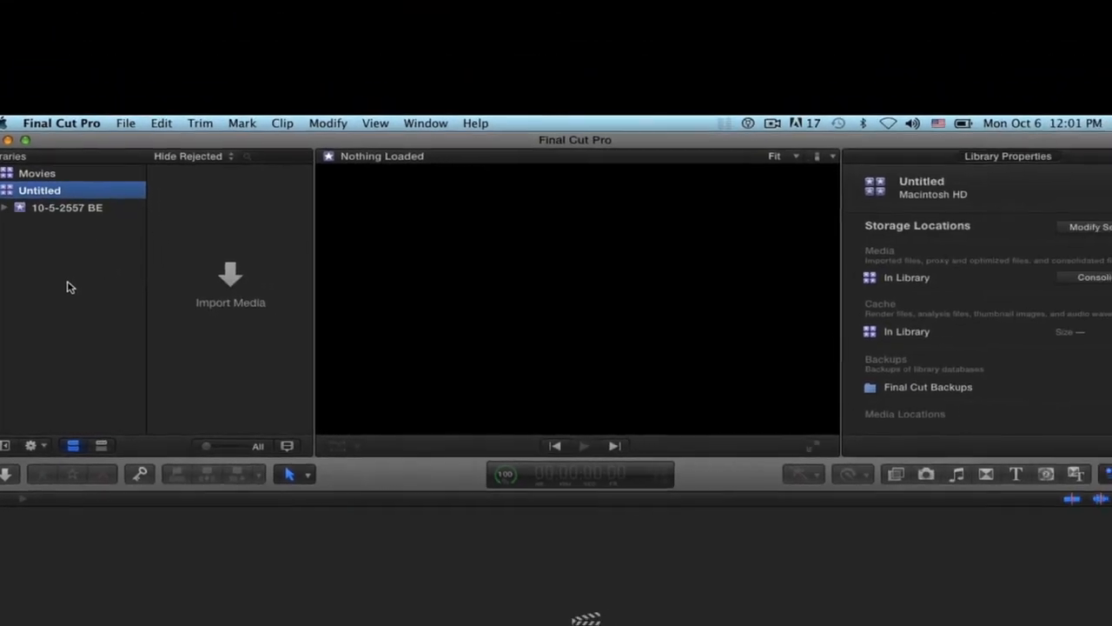